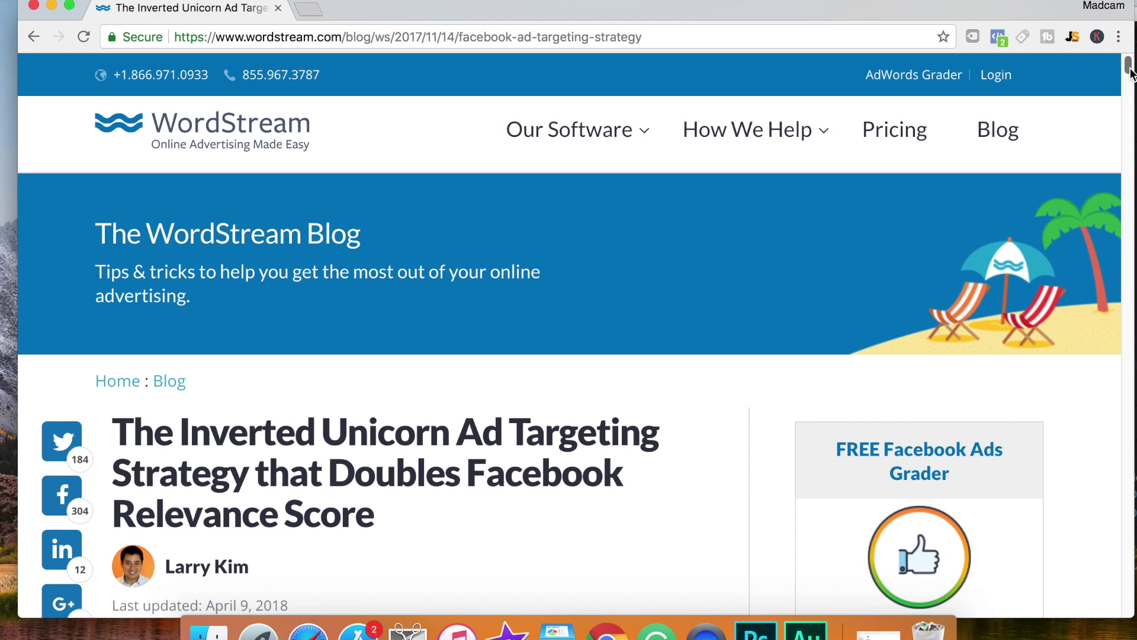
Step: Read the article's introduction on unicorn ads and engagement rates, down to the section on how ad targeting strategy affects relevance score
mouse_move(780, 167)
left_click(1127, 66)
left_click_drag(1128, 66, 1127, 73)
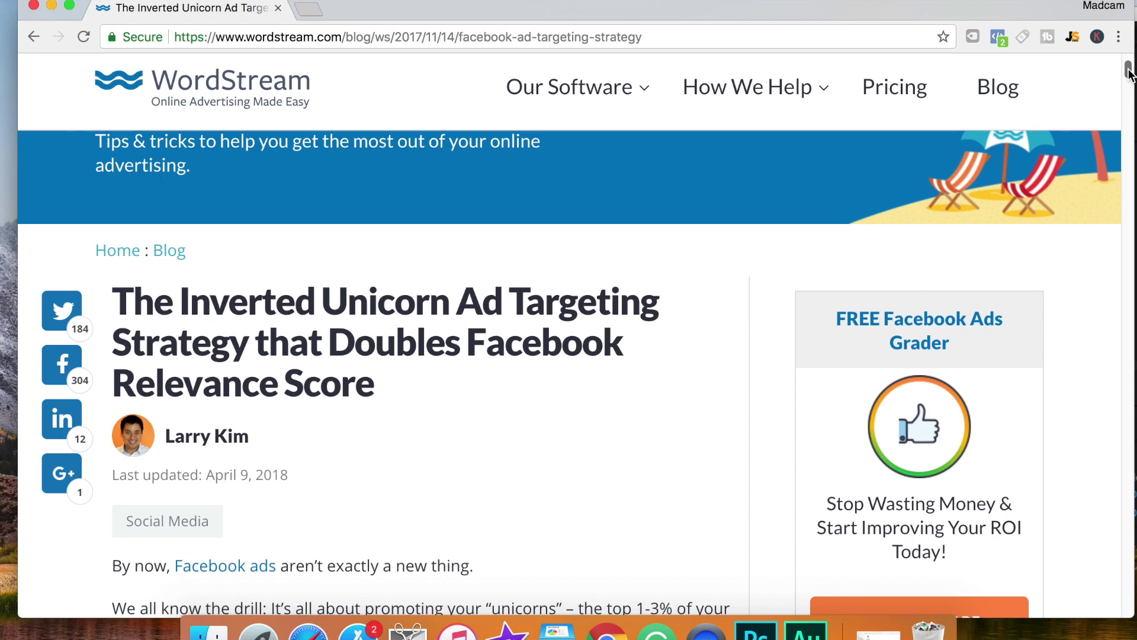
left_click_drag(1129, 71, 1130, 87)
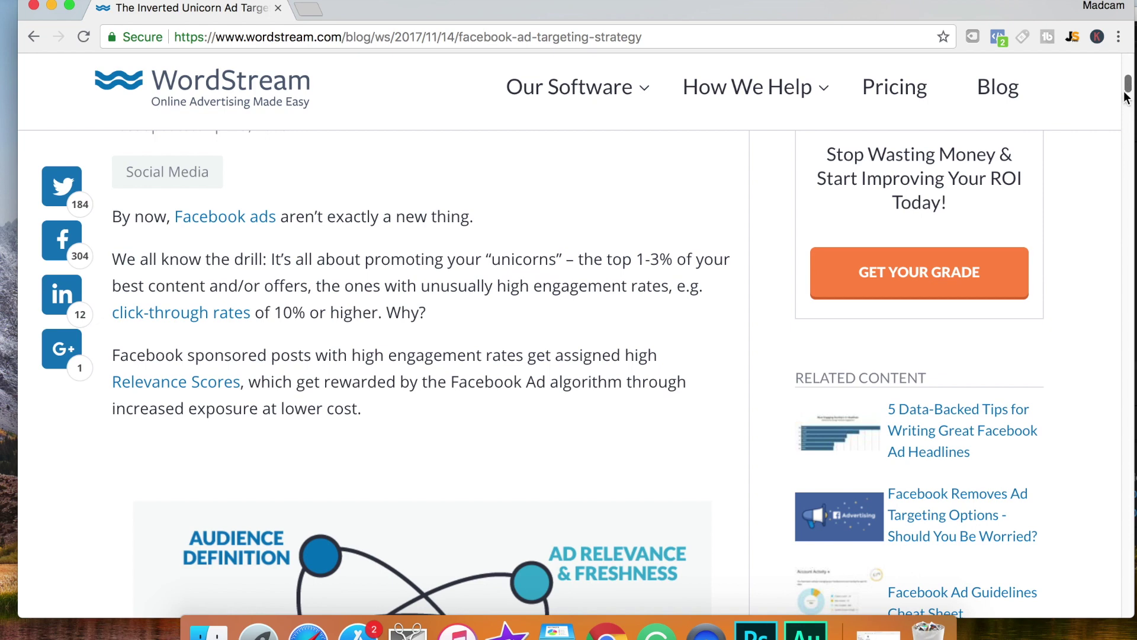
left_click_drag(1129, 86, 1128, 87)
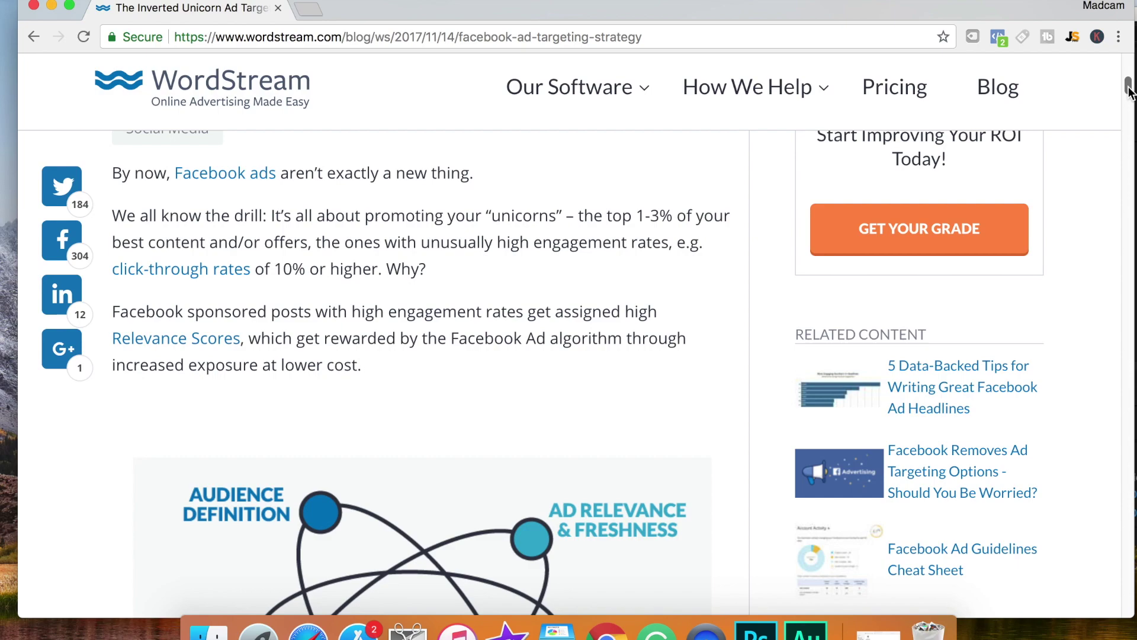
left_click_drag(1128, 89, 1126, 116)
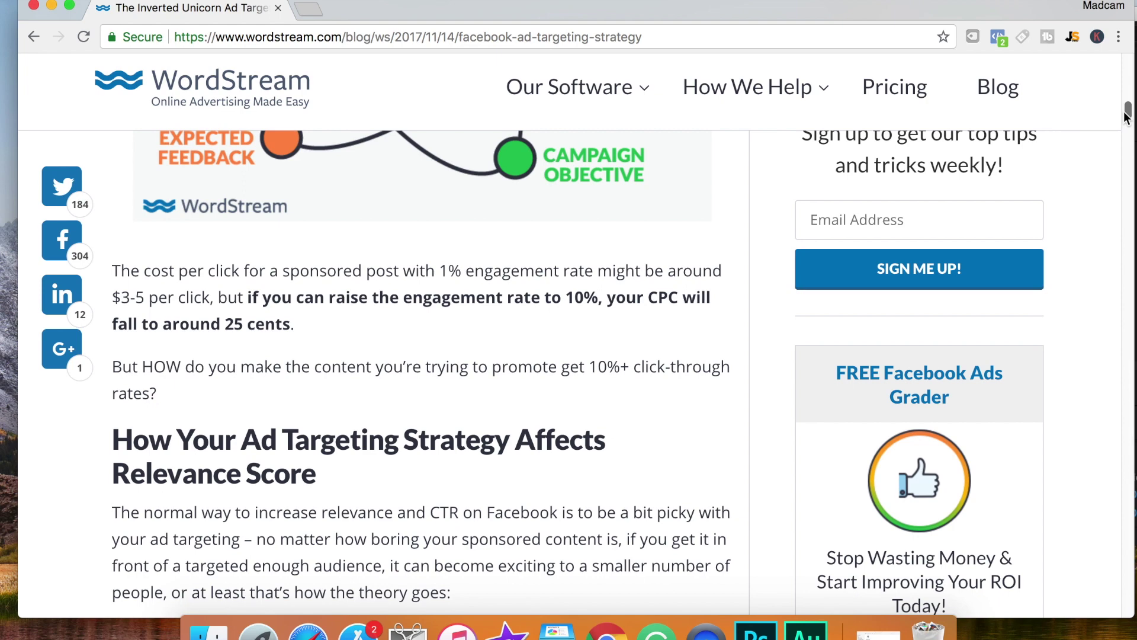
left_click_drag(1127, 115, 1129, 128)
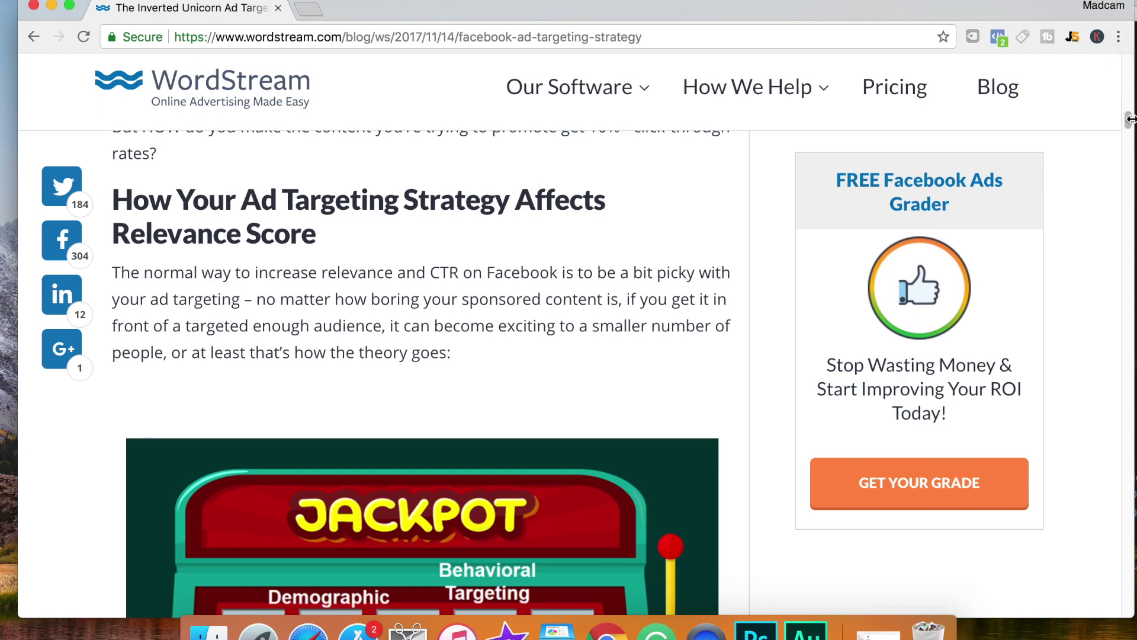
Step: Examine the article's Liberals and Star Trek Fans audience diagram and the heading of the inverted unicorn example below it
left_click(1127, 126)
left_click_drag(1127, 125, 1127, 155)
left_click_drag(1125, 158, 1121, 227)
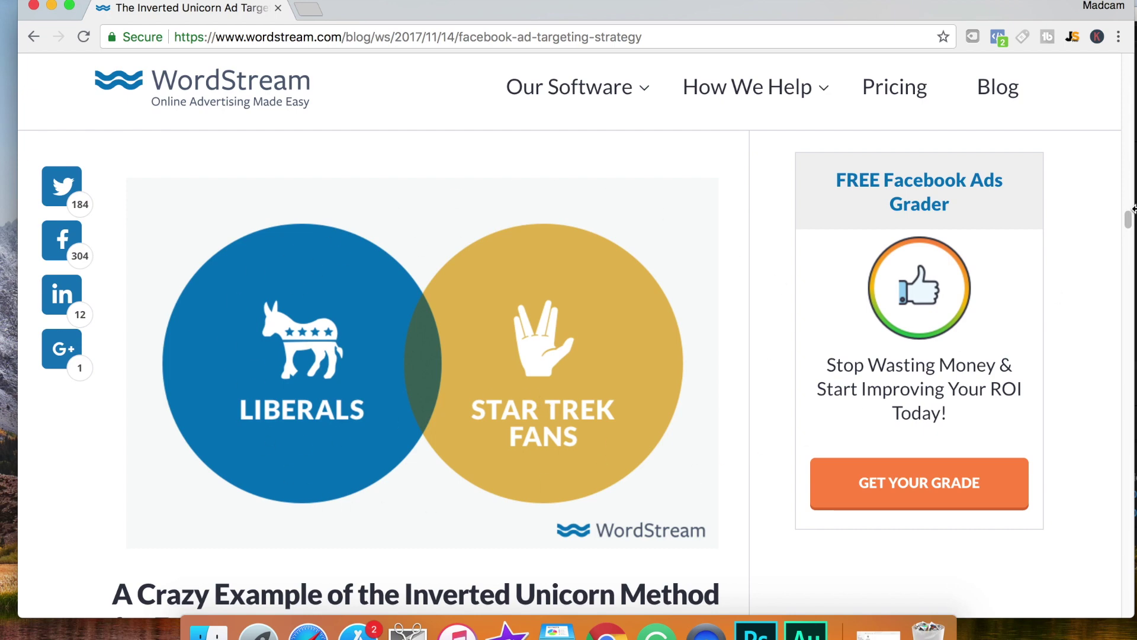
mouse_move(1128, 223)
left_mouse_down()
mouse_move(1128, 237)
mouse_move(1127, 224)
left_mouse_up()
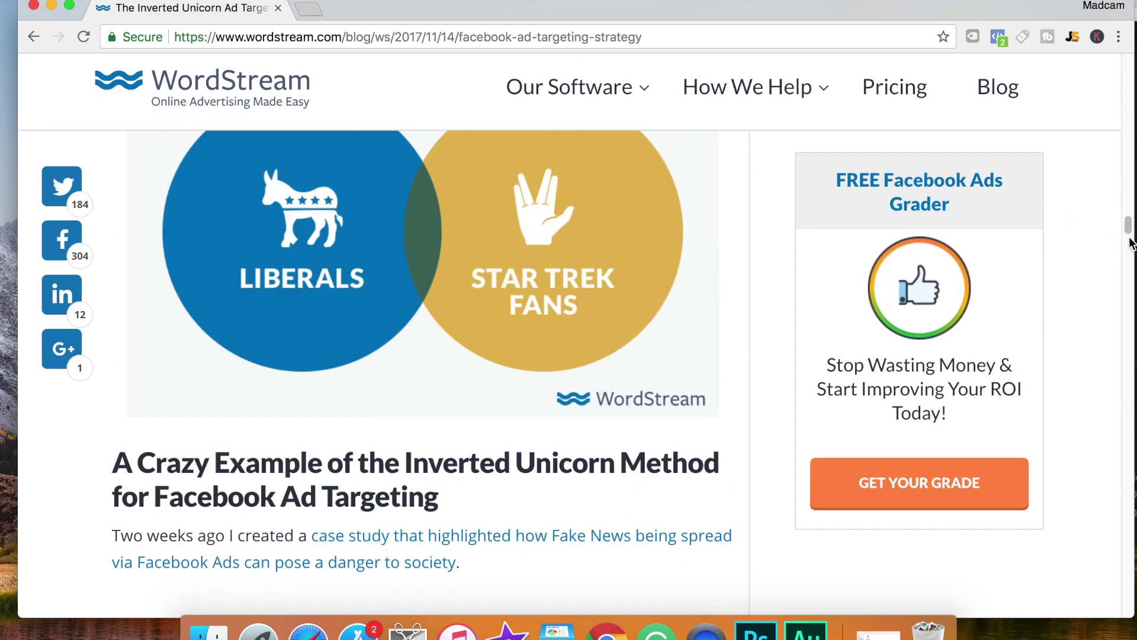
left_click_drag(1128, 224, 1130, 225)
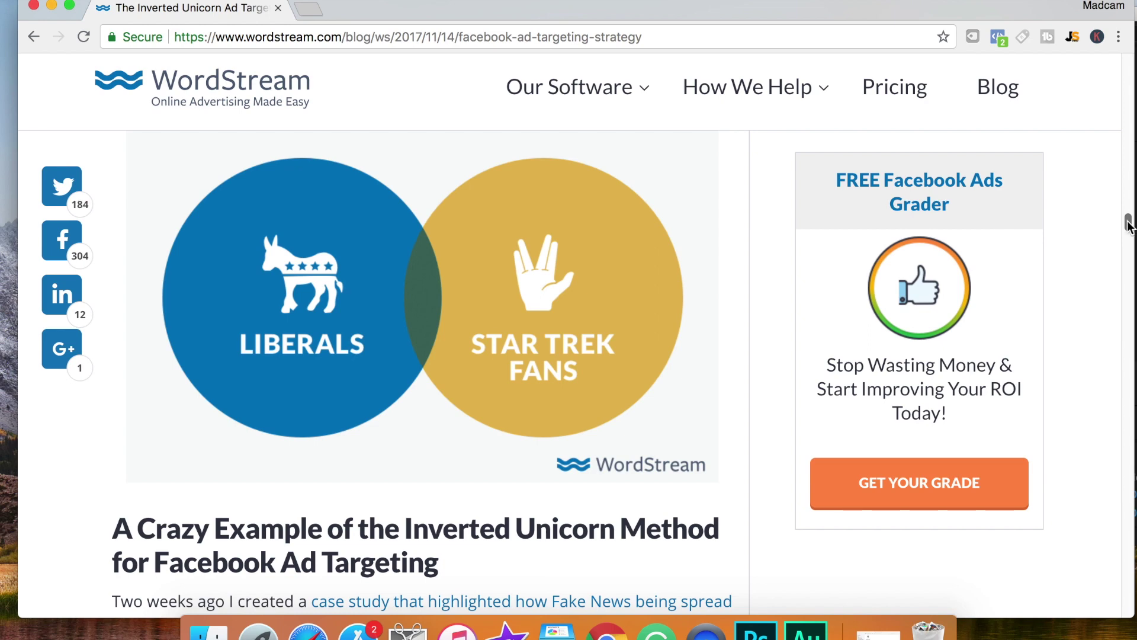
left_click_drag(1129, 224, 1129, 231)
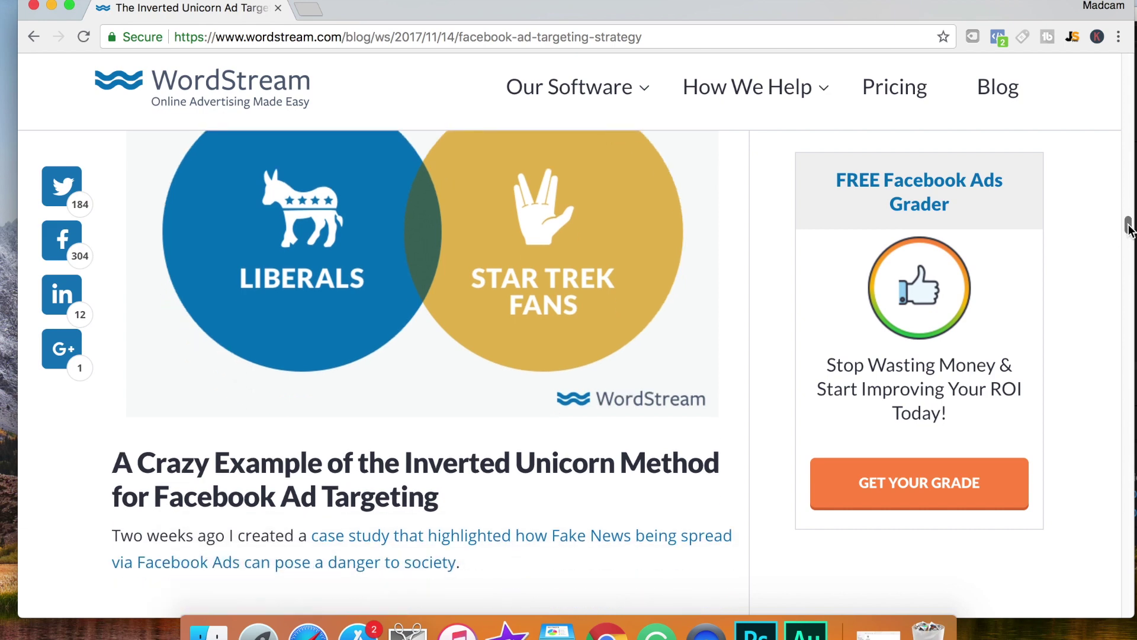
left_click_drag(1129, 230, 1127, 224)
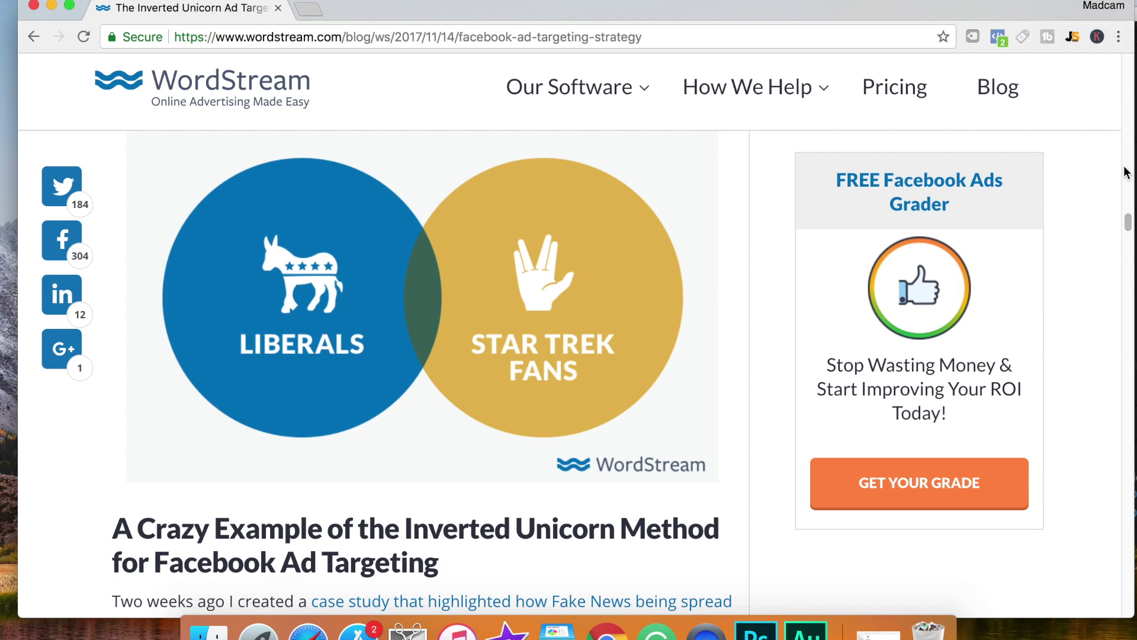
scroll(1129, 225, "down", 1)
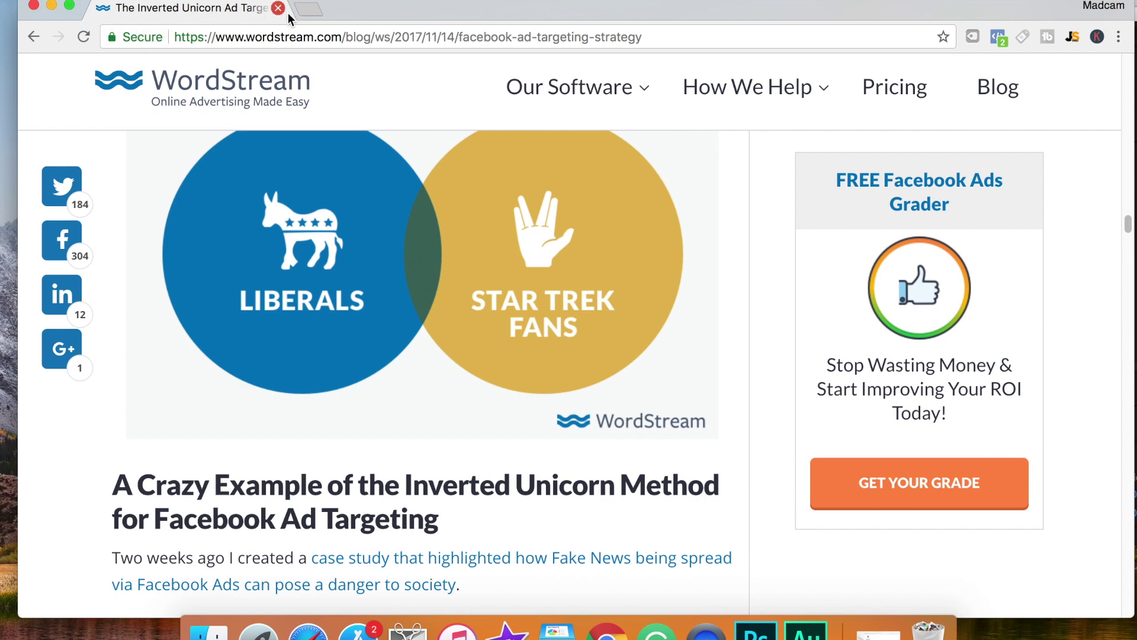
Step: Open Facebook Ads Manager's campaign creation page in a new tab and dismiss the offer to resume the earlier draft
left_click(313, 12)
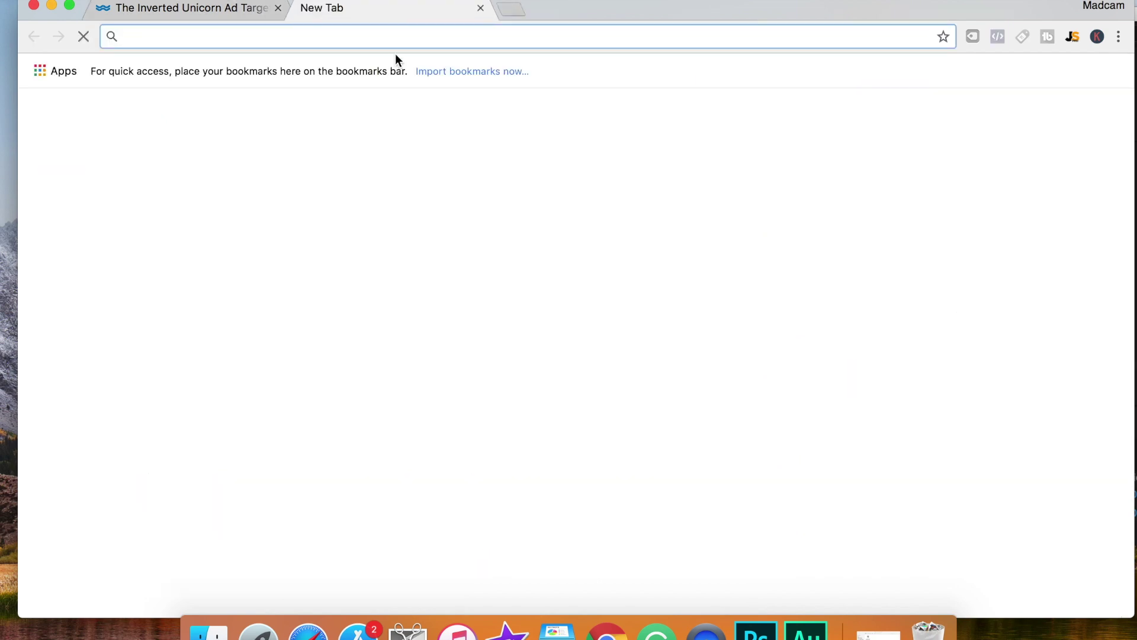
type("facebook.com")
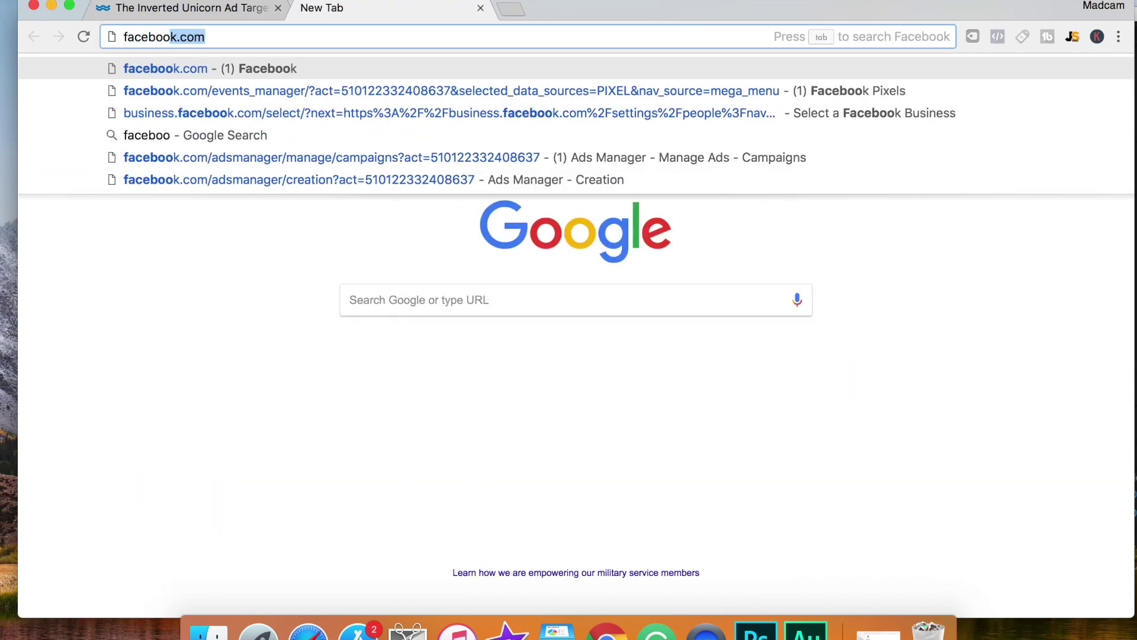
key("Return")
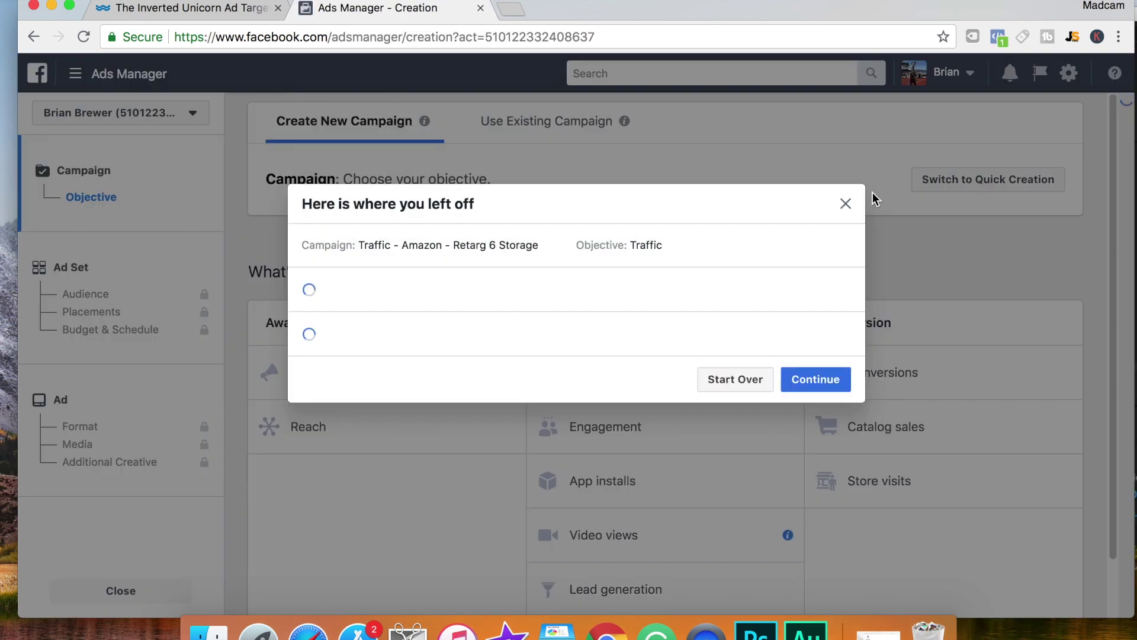
left_click(847, 203)
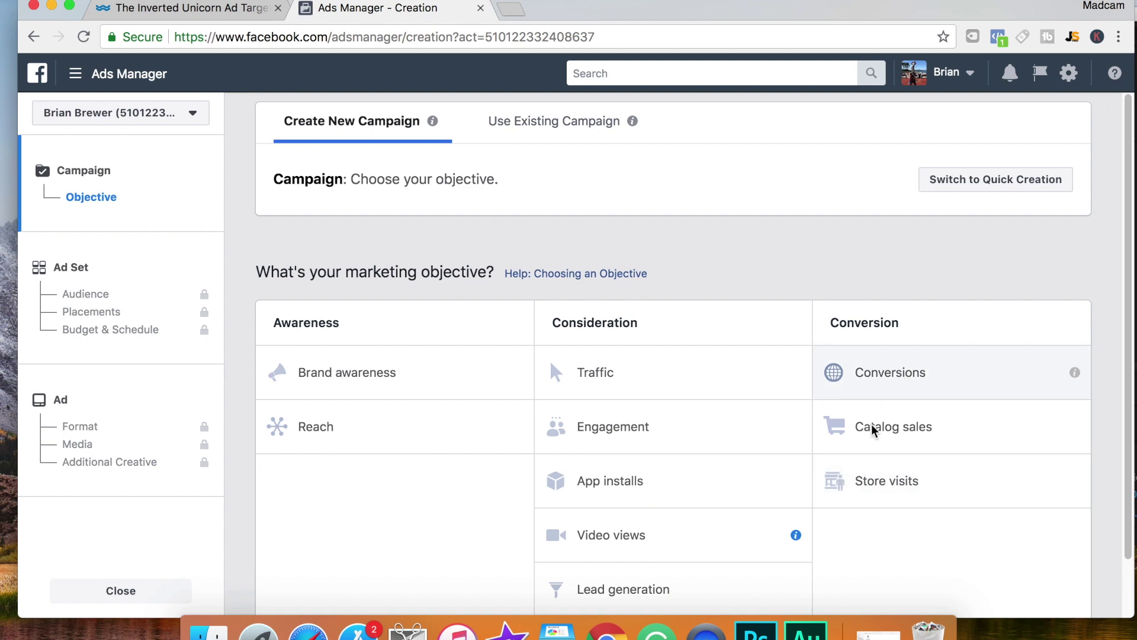
Step: Choose Conversions as the marketing objective for the new campaign and continue to the ad set settings
left_click(920, 373)
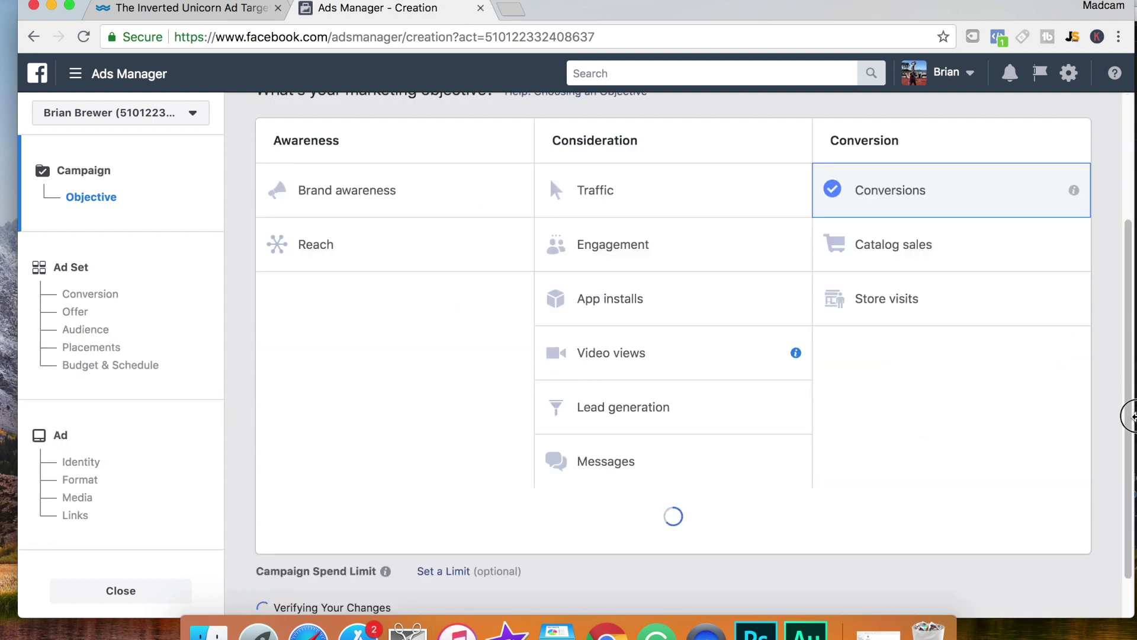
scroll(1051, 468, "down", 2)
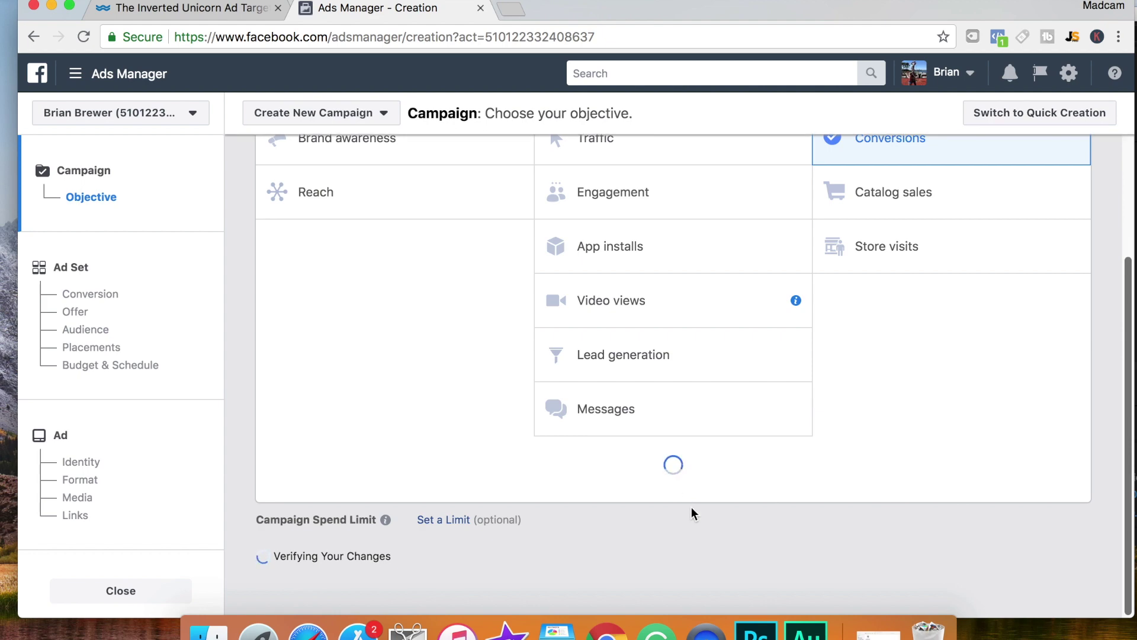
scroll(726, 531, "down", 6)
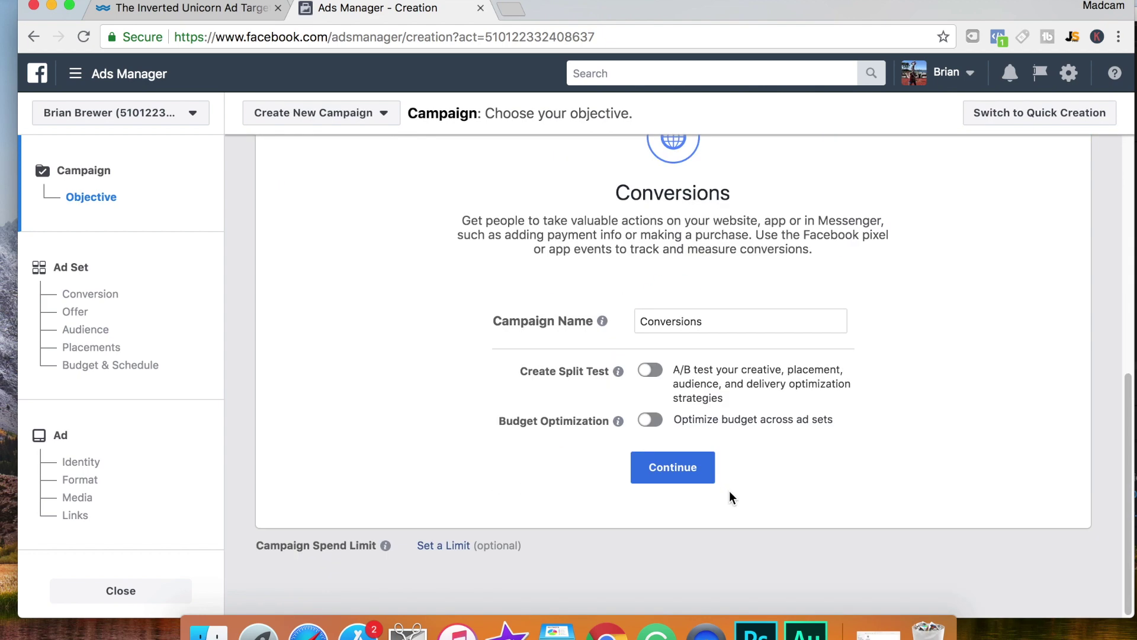
left_click(672, 477)
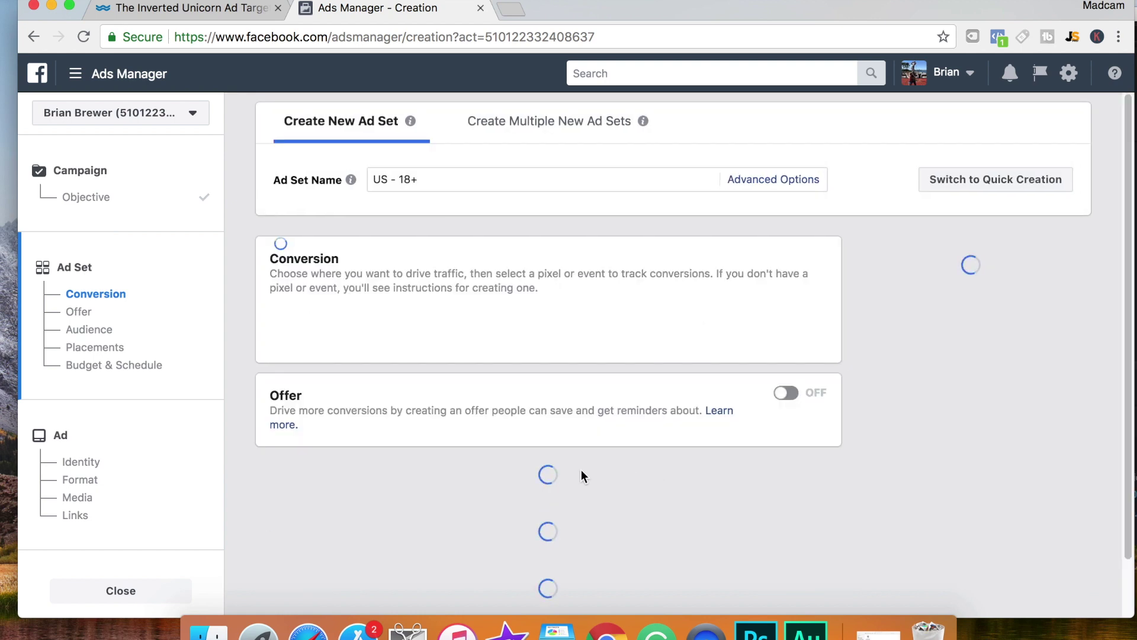
Step: Search the ad set's detailed targeting for "liberal" and look through the suggested interests
scroll(1132, 256, "down", 1)
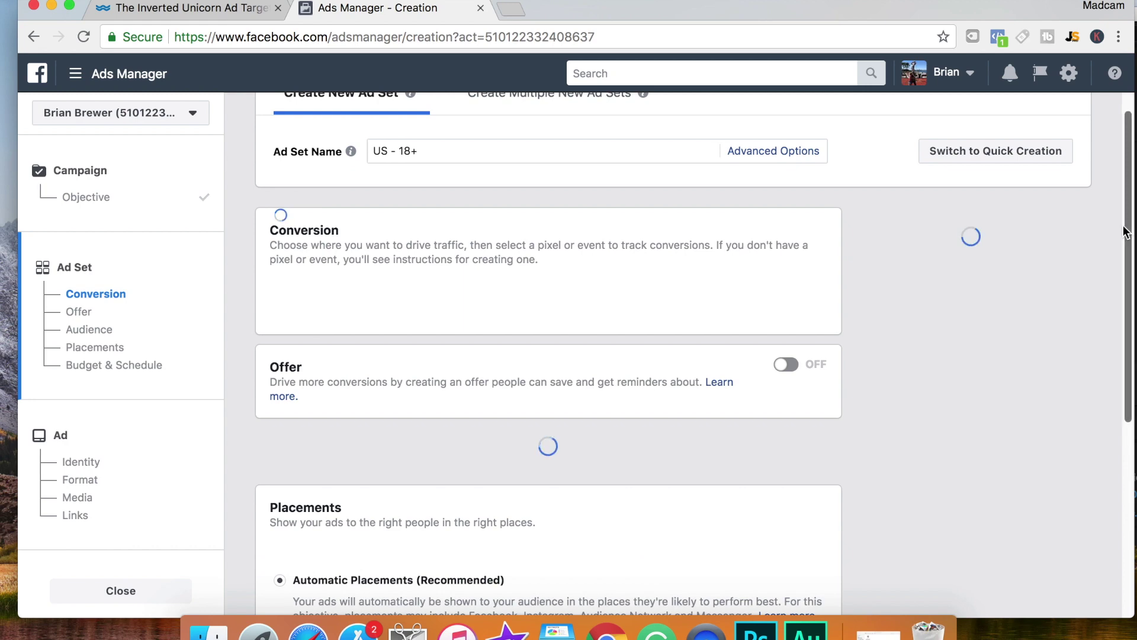
scroll(1117, 245, "down", 5)
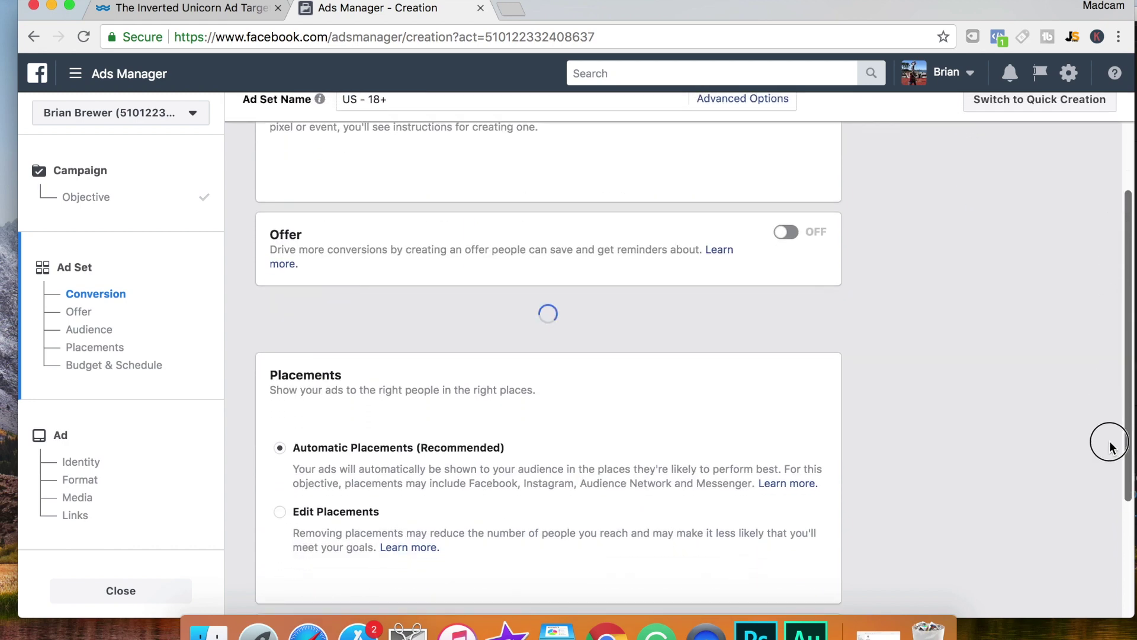
scroll(1125, 207, "up", 5)
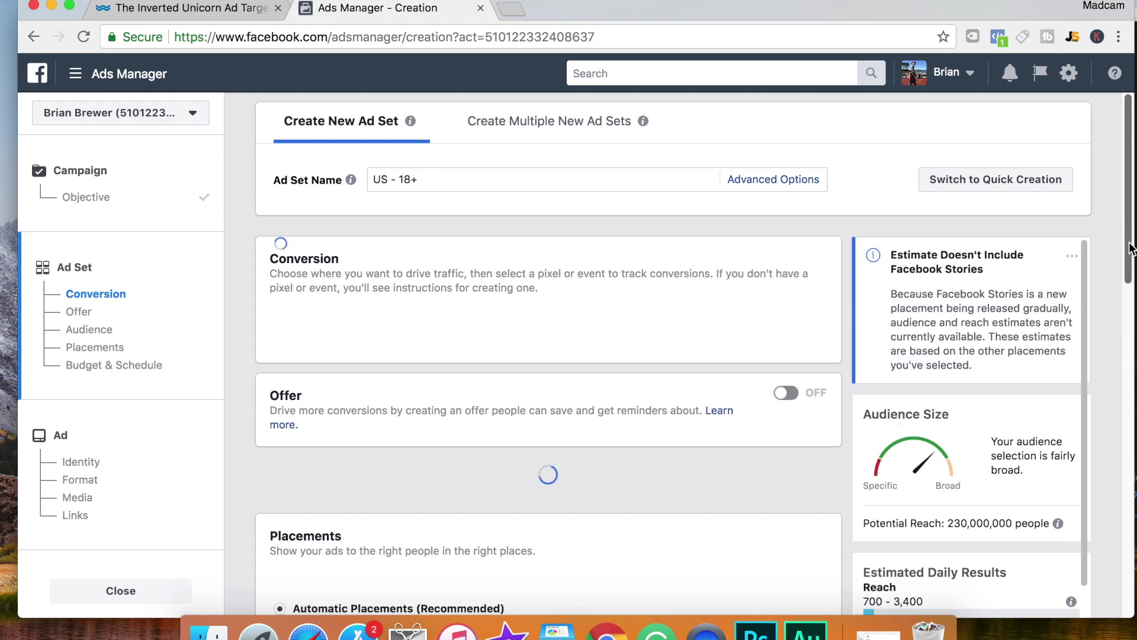
left_click_drag(1130, 244, 1129, 384)
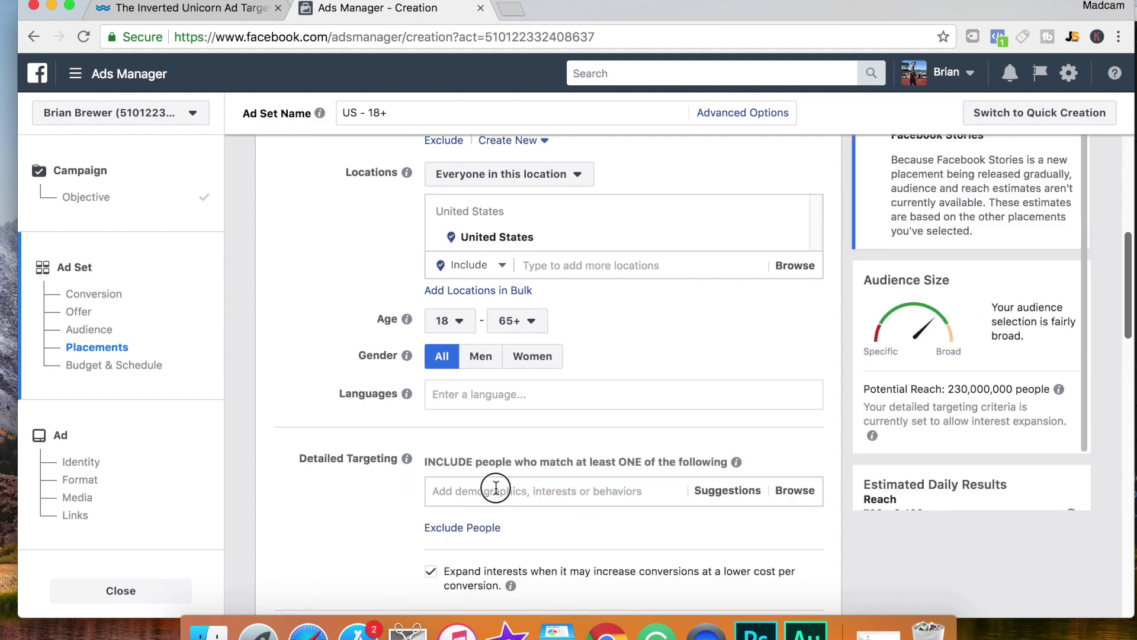
left_click(495, 491)
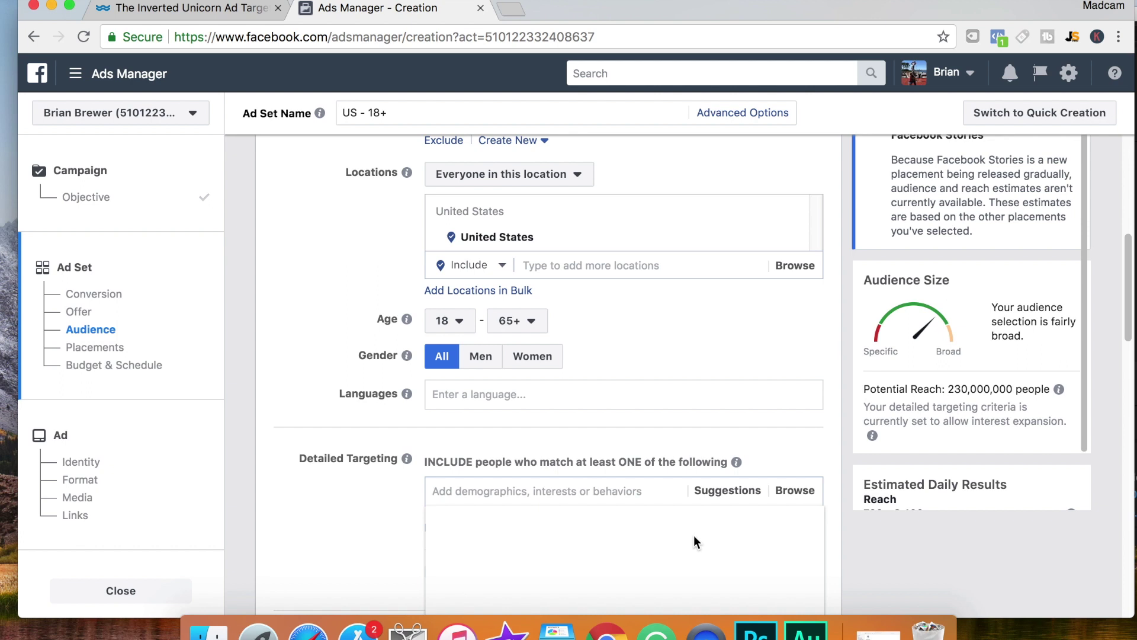
type("liver")
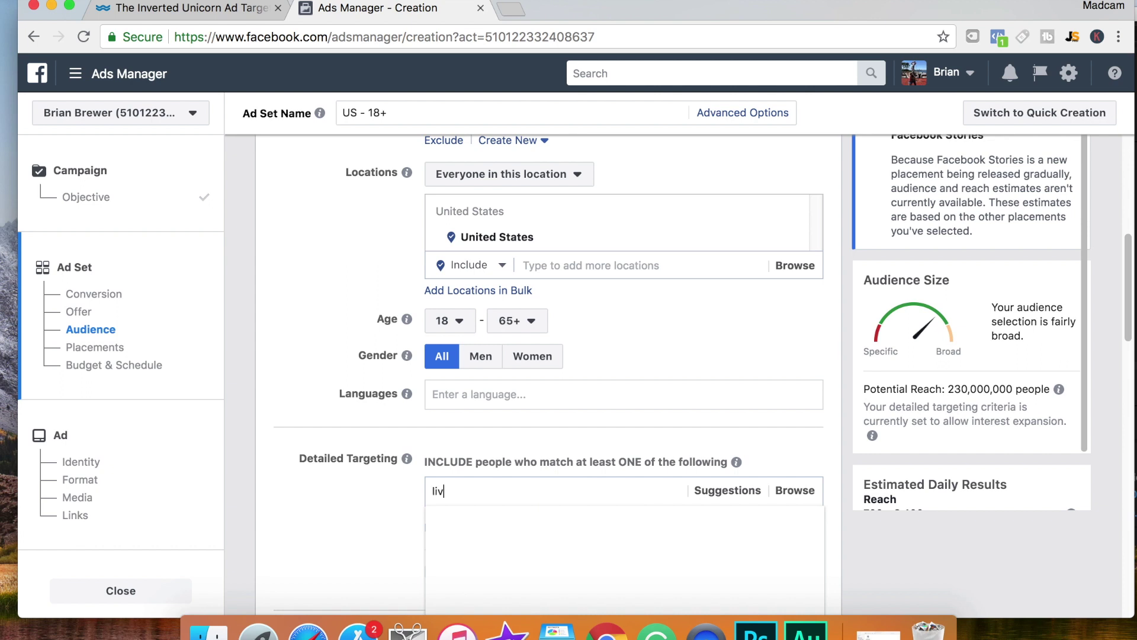
key("BackSpace")
key("BackSpace")
key("BackSpace")
type("beral")
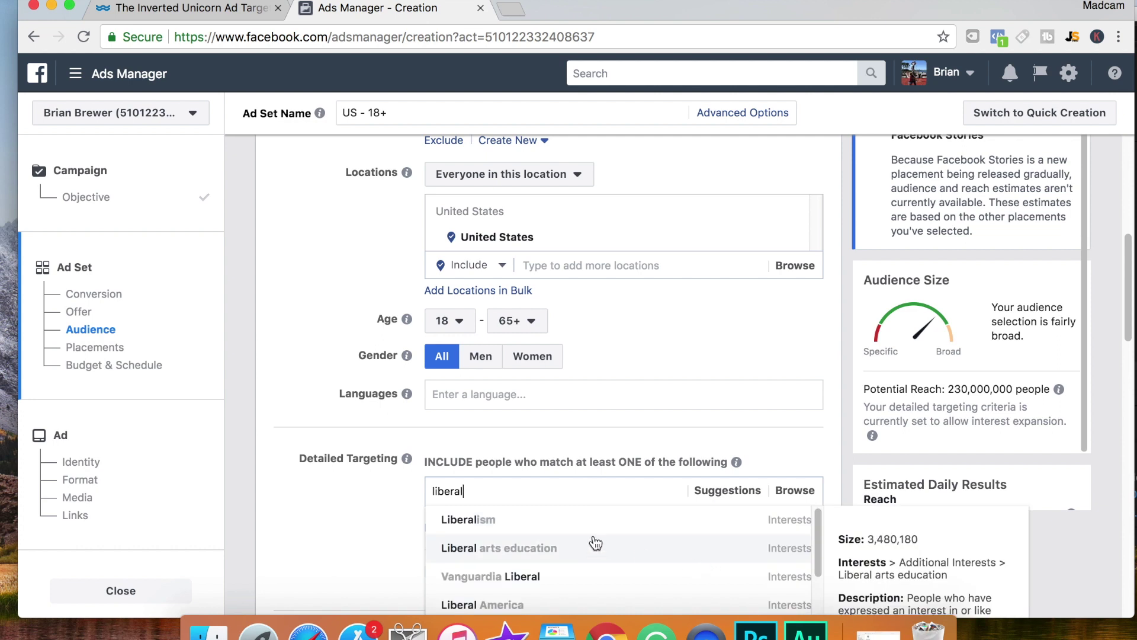
scroll(582, 569, "down", 1)
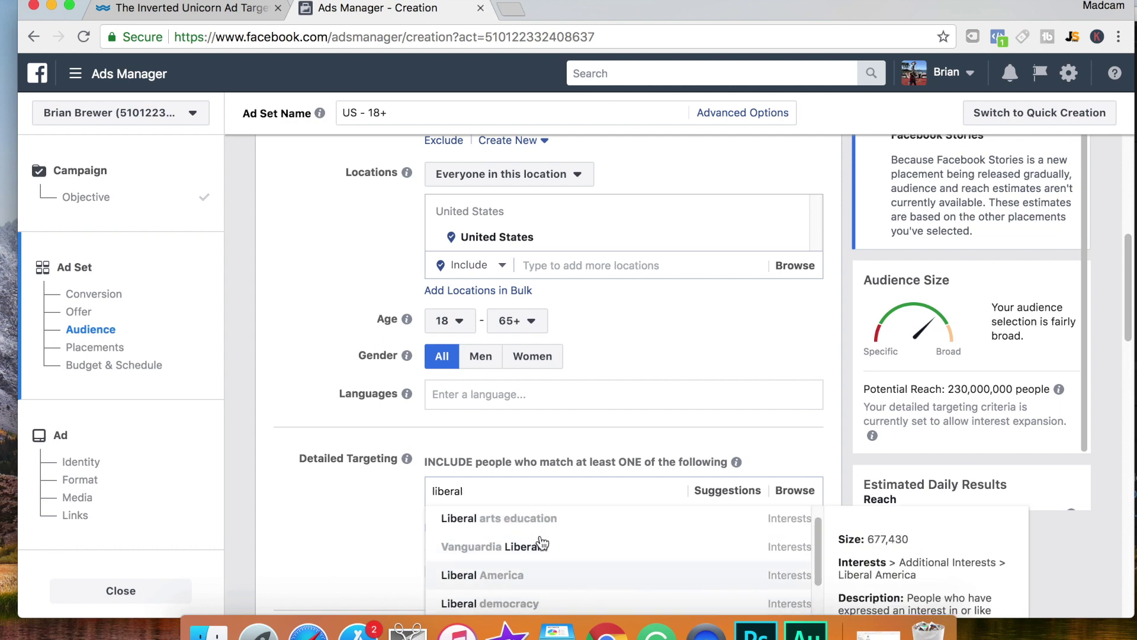
scroll(551, 539, "up", 1)
Step: Replace the detailed targeting search term with "democra" and look through the full list of suggested interests
key("super+a")
type("demo")
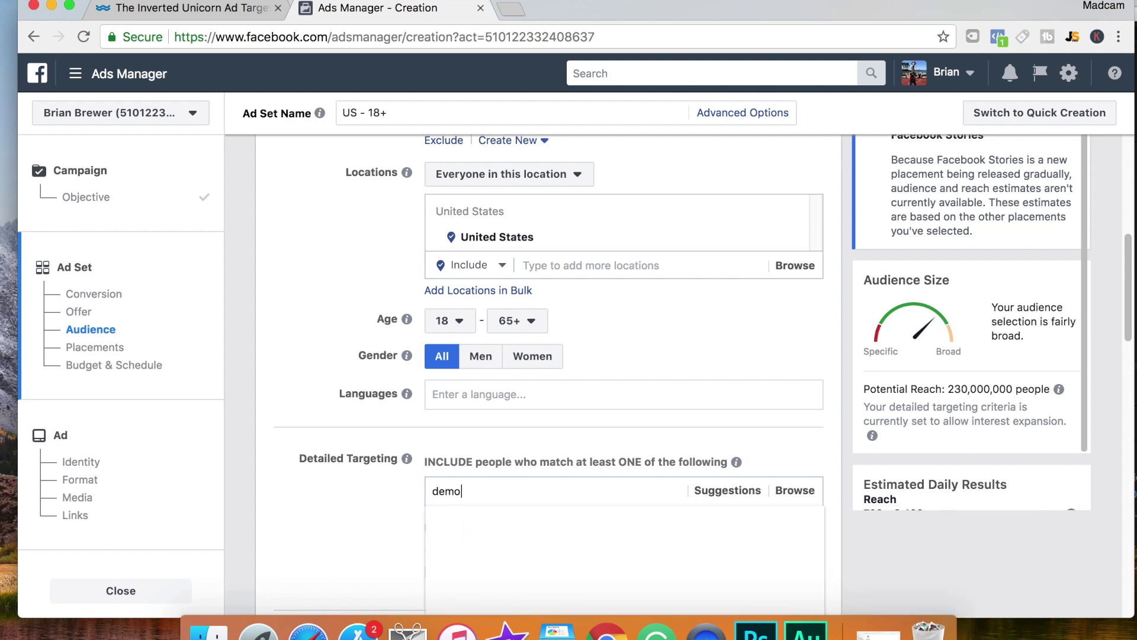
type("cra")
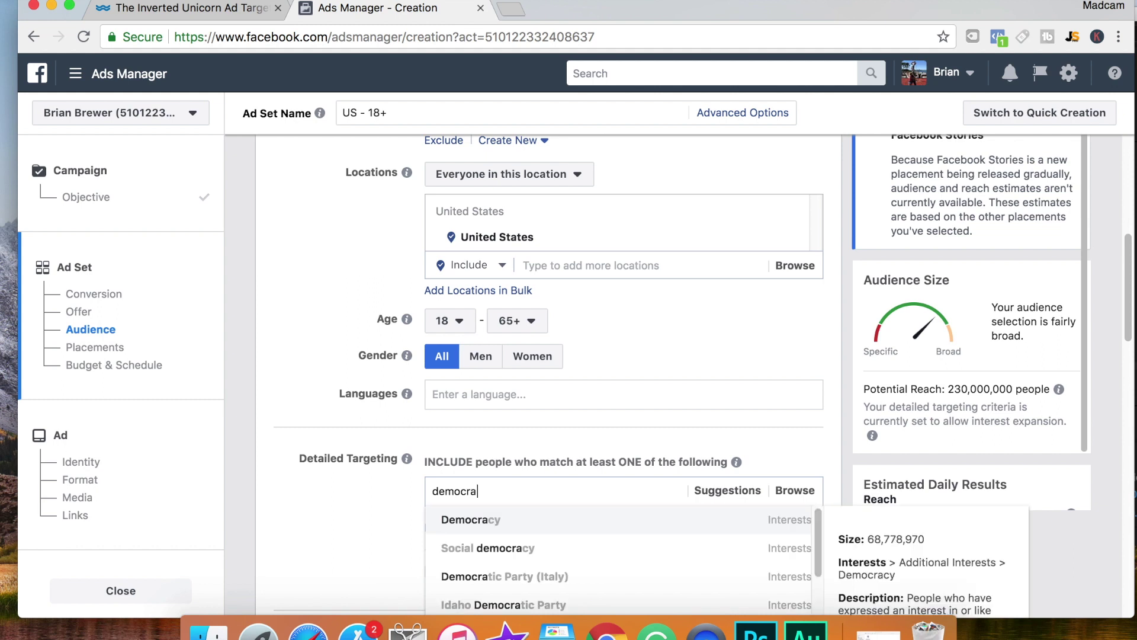
scroll(550, 568, "down", 1)
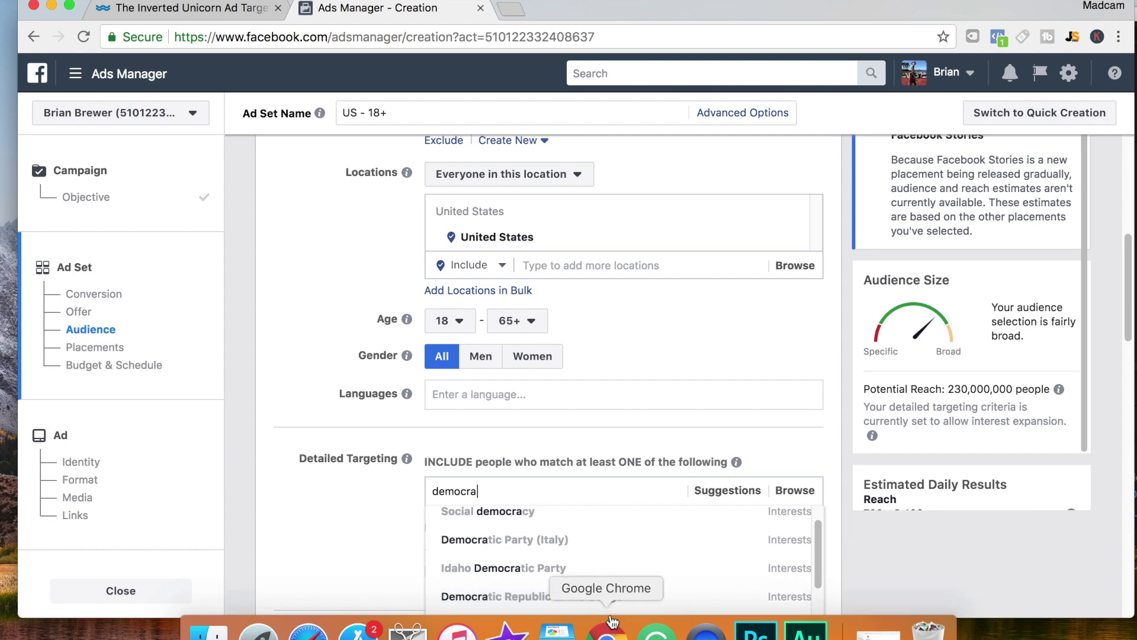
scroll(610, 589, "down", 5)
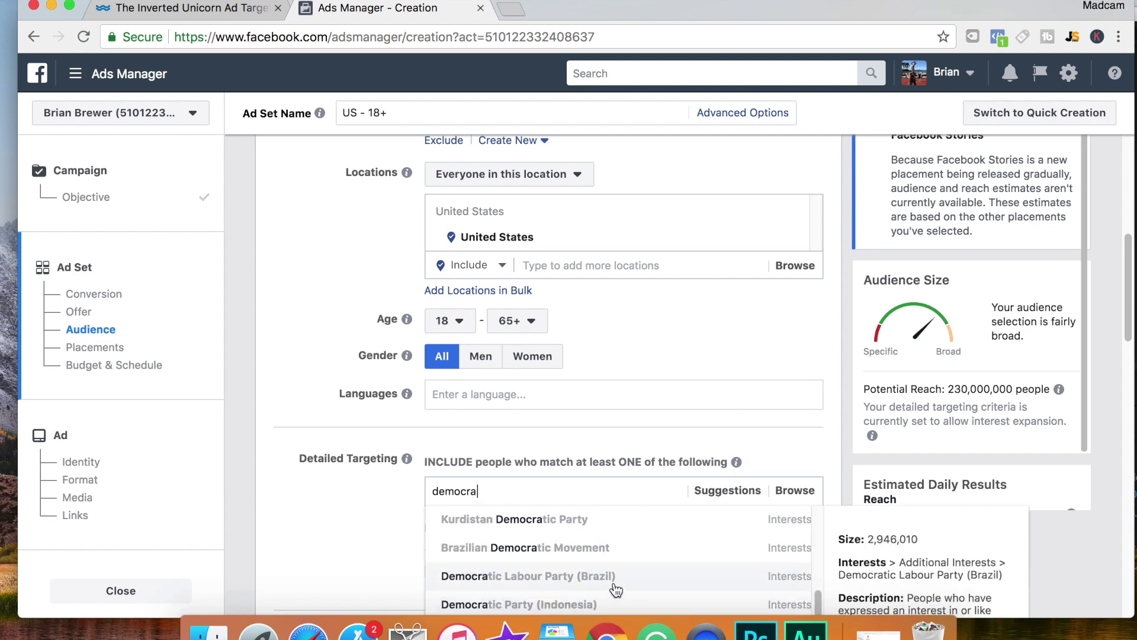
scroll(616, 590, "down", 3)
scroll(754, 529, "down", 8)
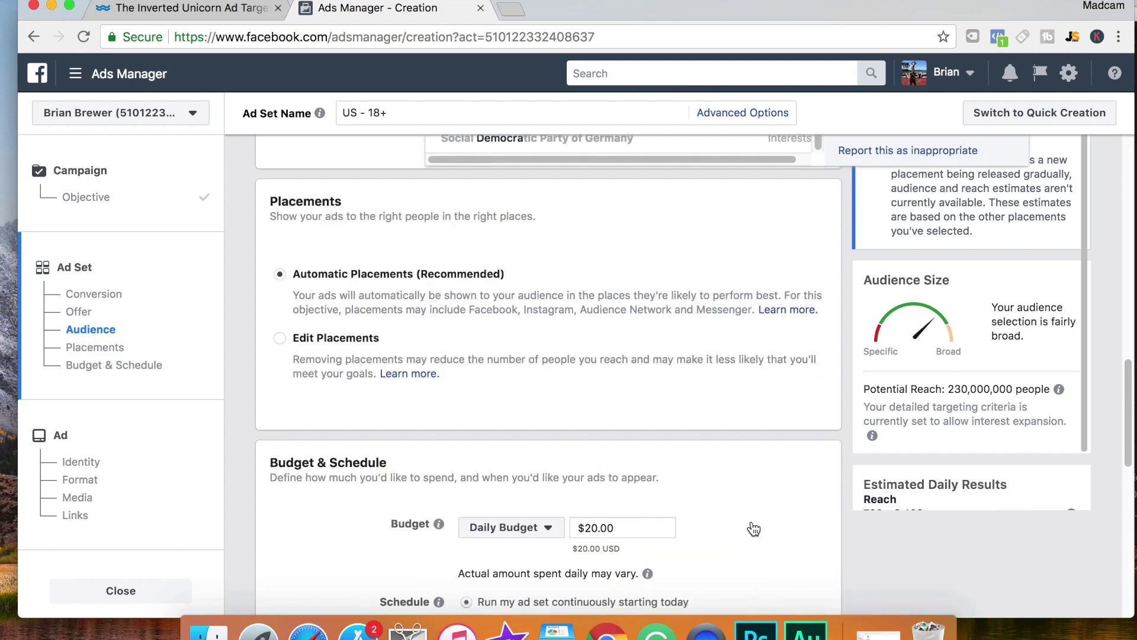
scroll(722, 391, "up", 8)
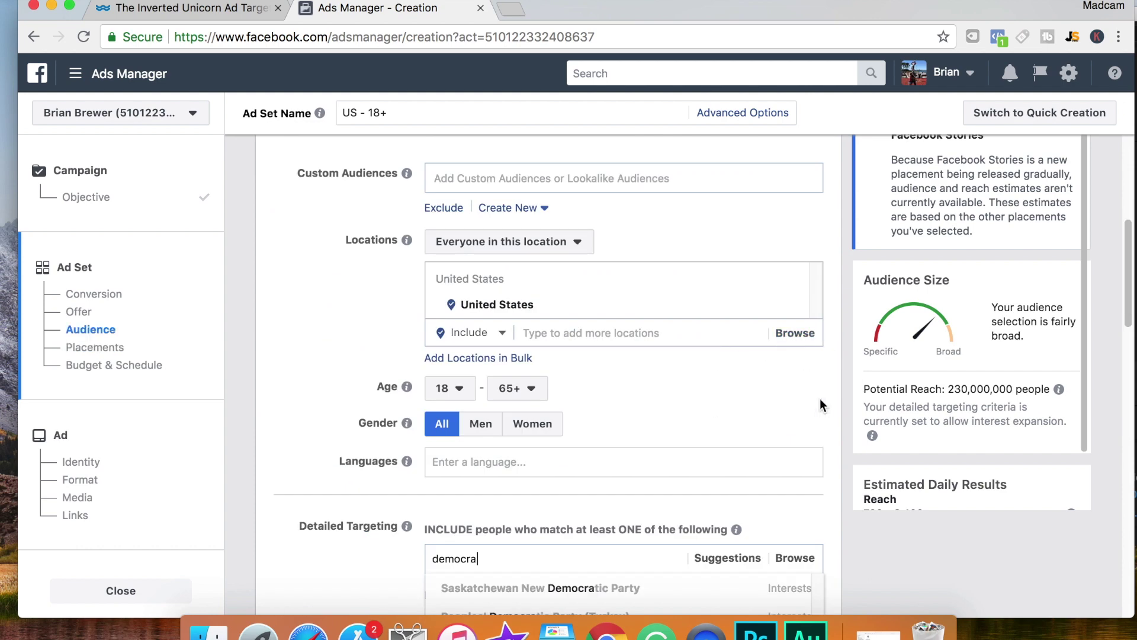
scroll(749, 557, "down", 7)
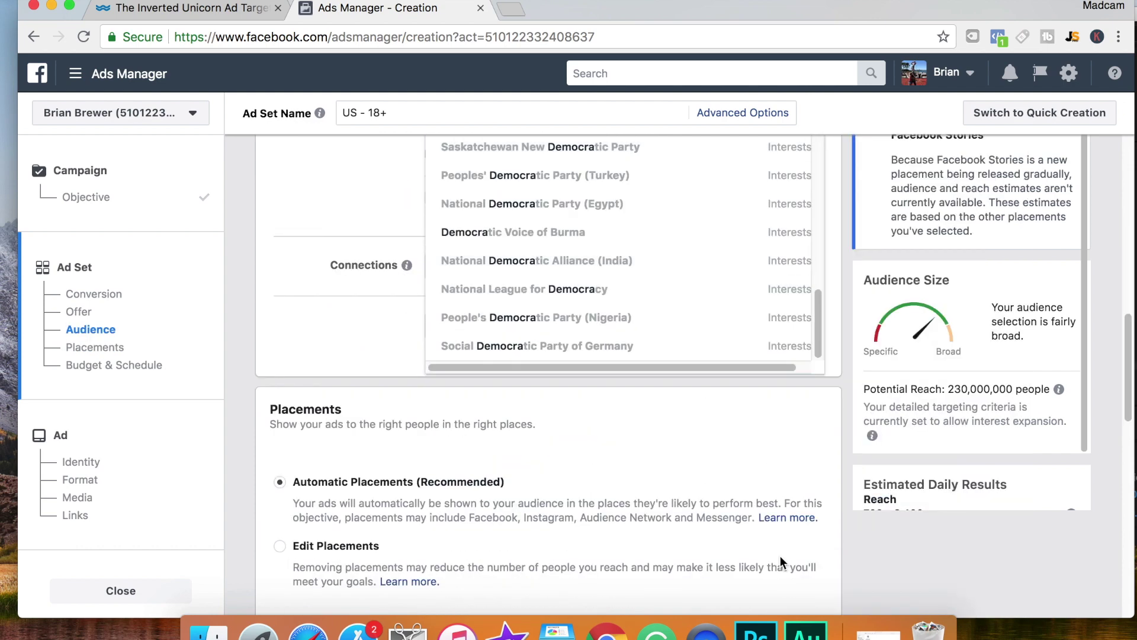
left_click_drag(815, 328, 825, 142)
scroll(777, 242, "up", 3)
scroll(777, 242, "up", 1)
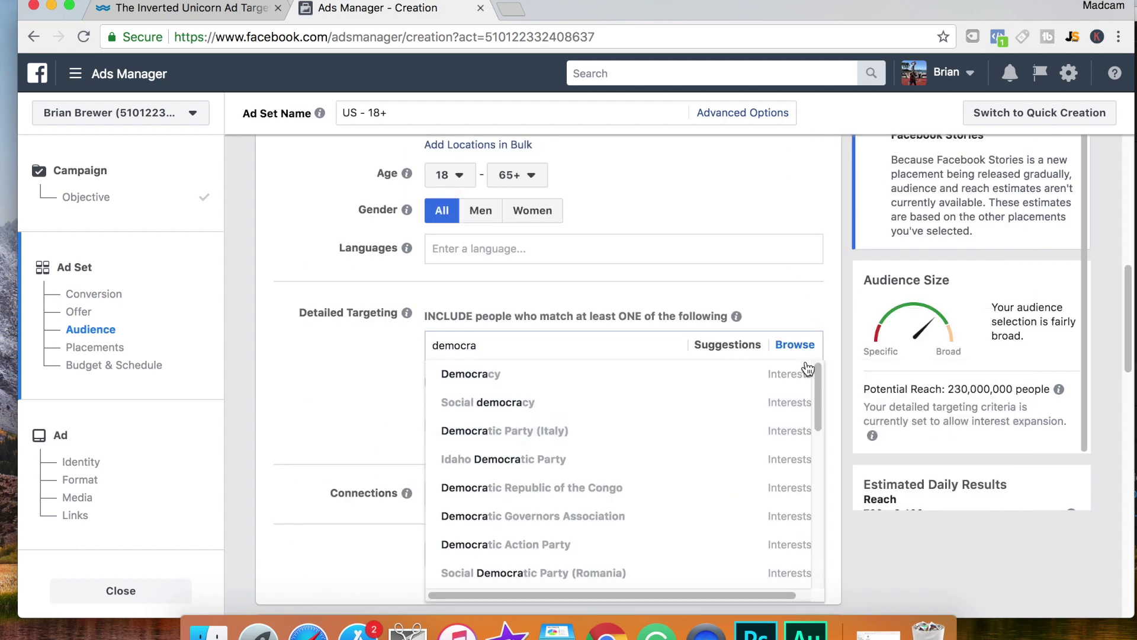
Step: Browse the Politics (US) demographics and include "Likely to engage with political content (liberal)" in the detailed targeting
left_click(781, 348)
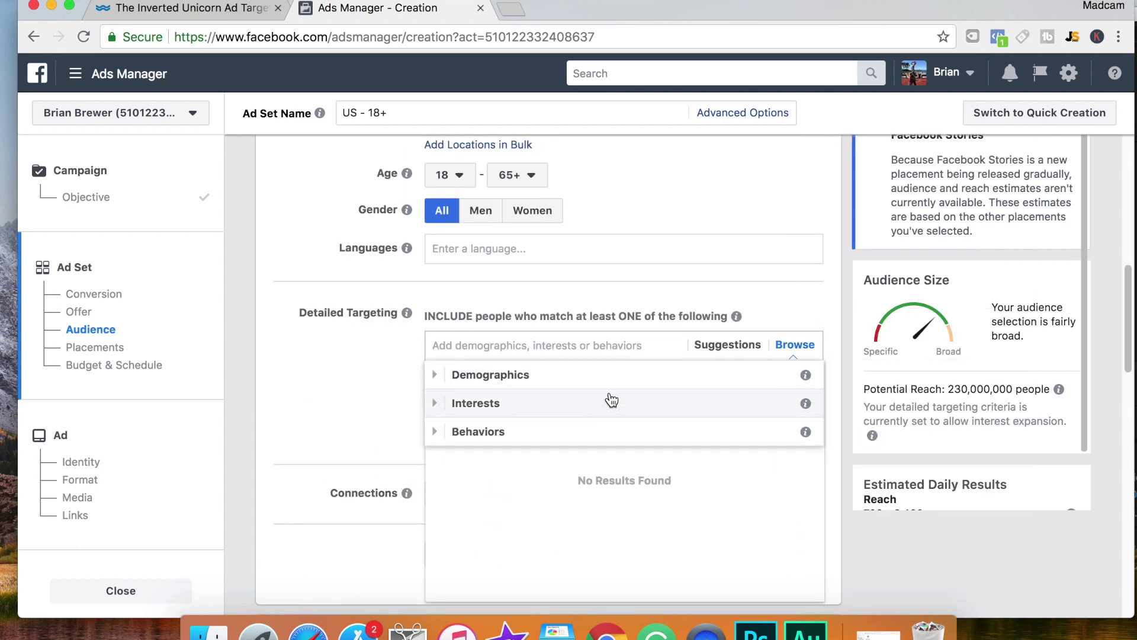
left_click(774, 378)
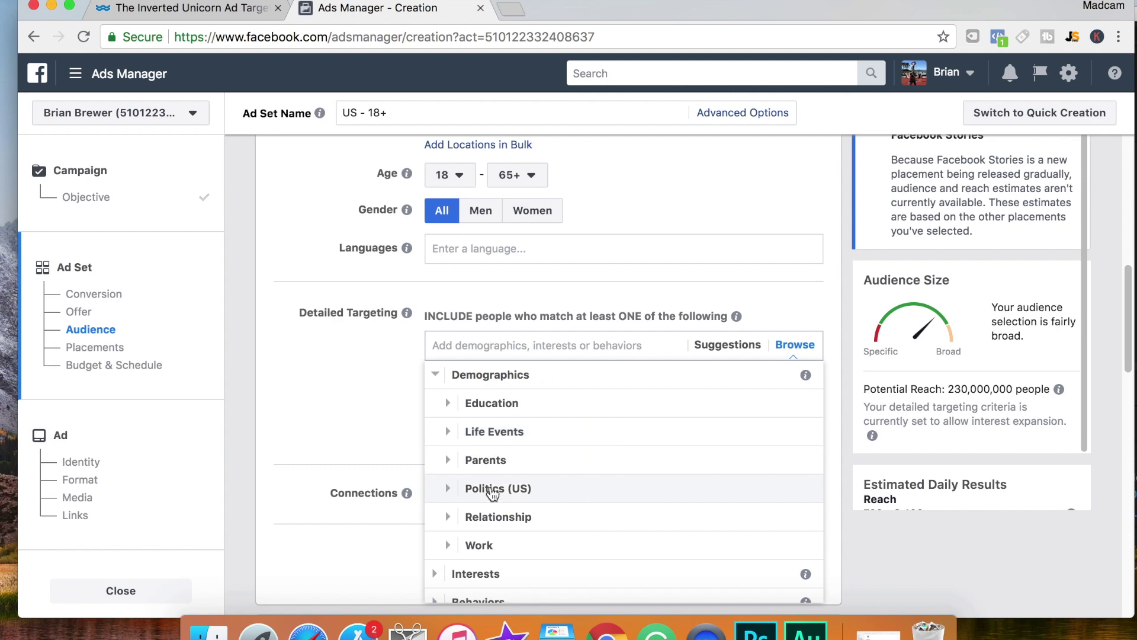
left_click(495, 490)
scroll(672, 523, "down", 1)
scroll(671, 522, "up", 3)
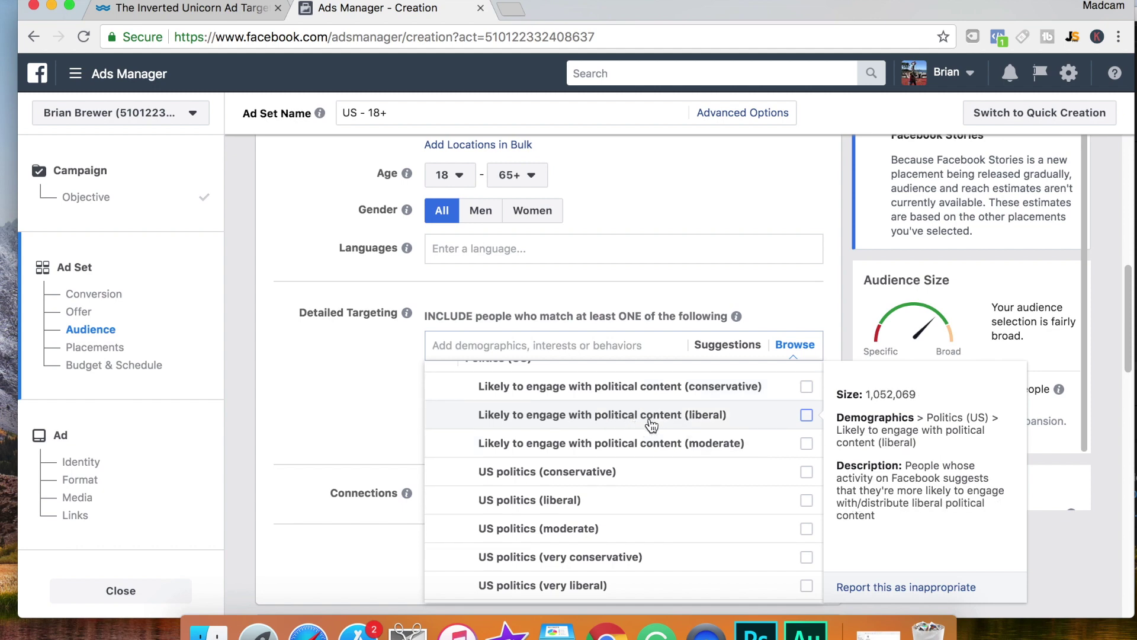
left_click(764, 421)
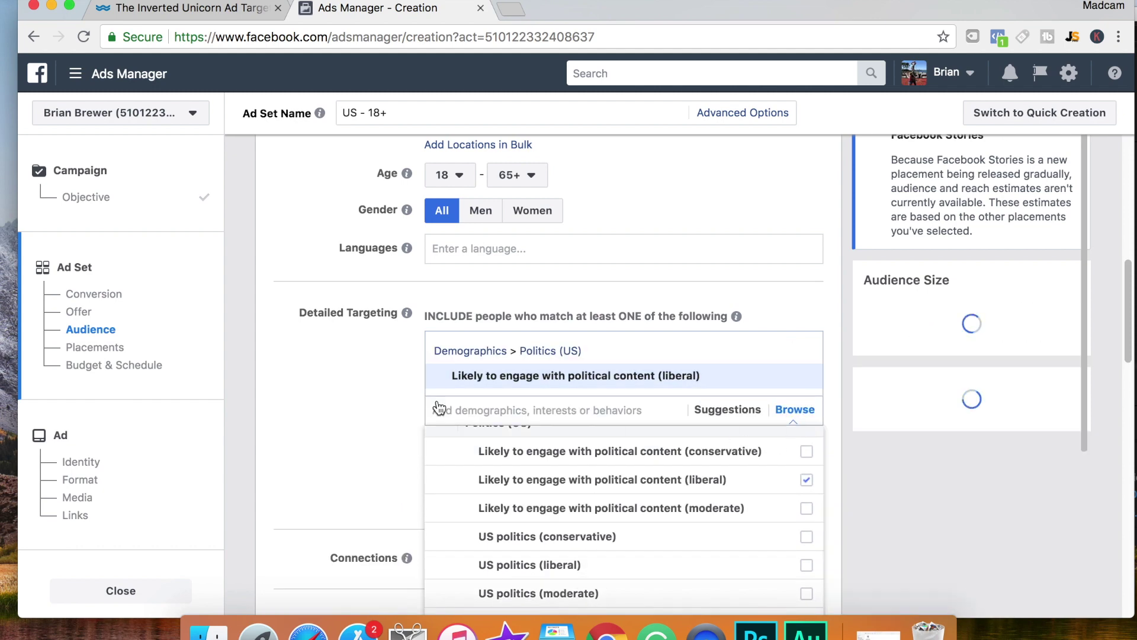
left_click(335, 397)
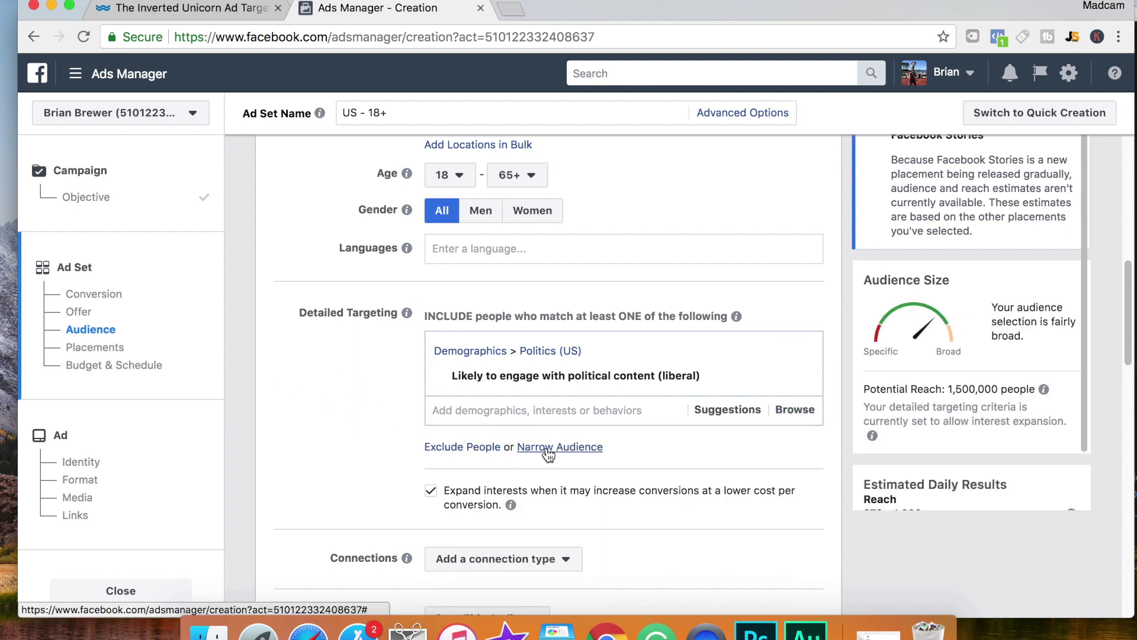
Step: Narrow the audience to people who must also match the Star Trek interest
left_click(548, 453)
type("star")
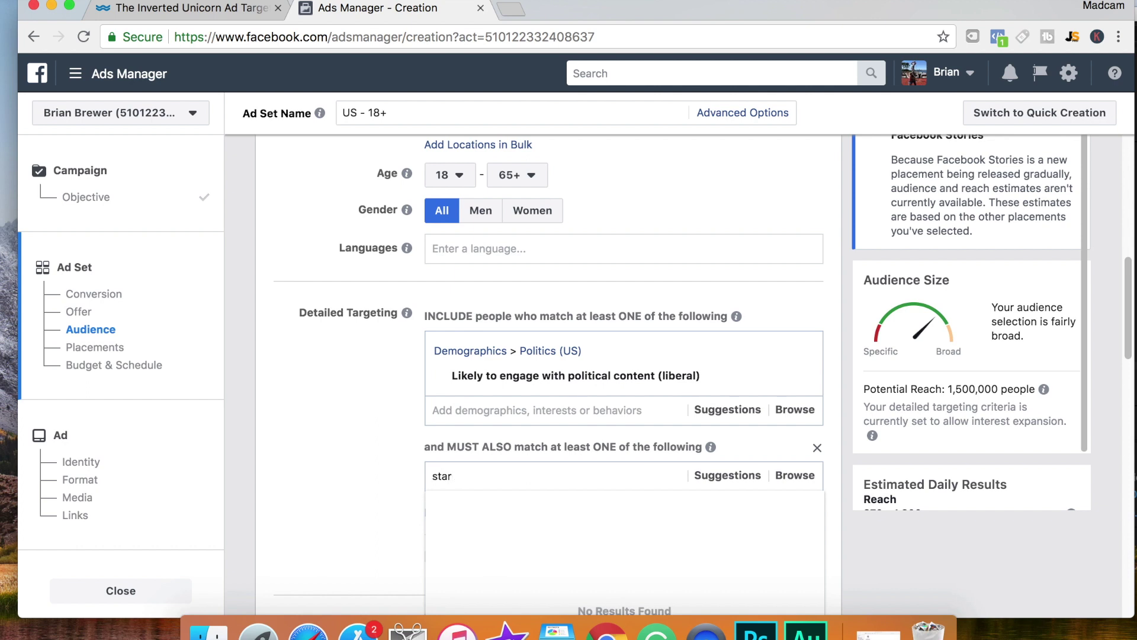
type(" tre")
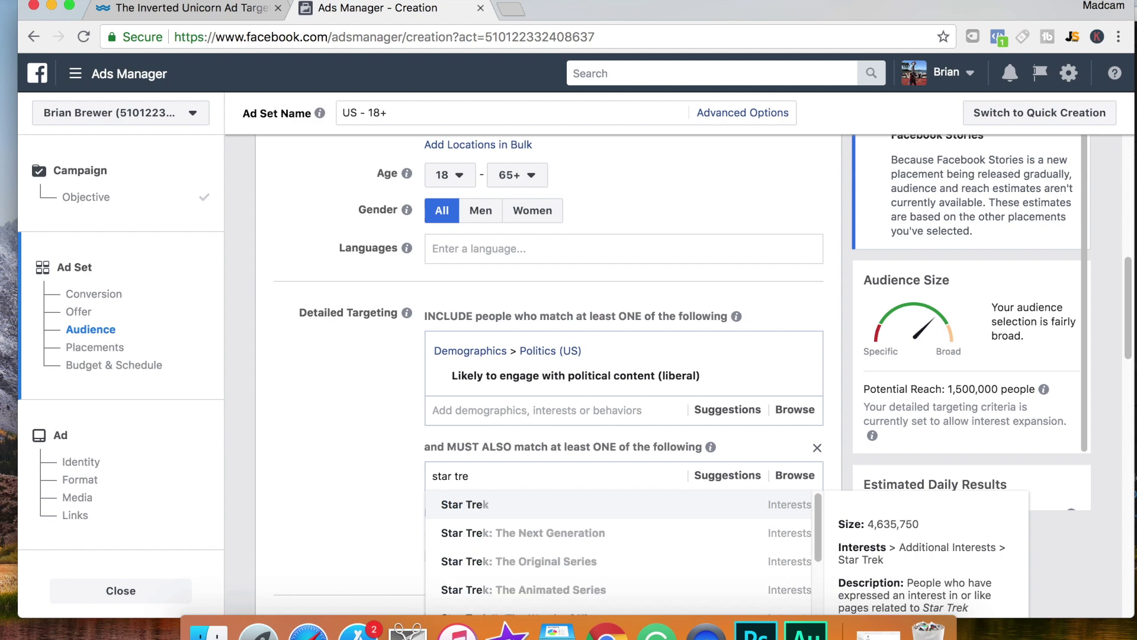
left_click(464, 505)
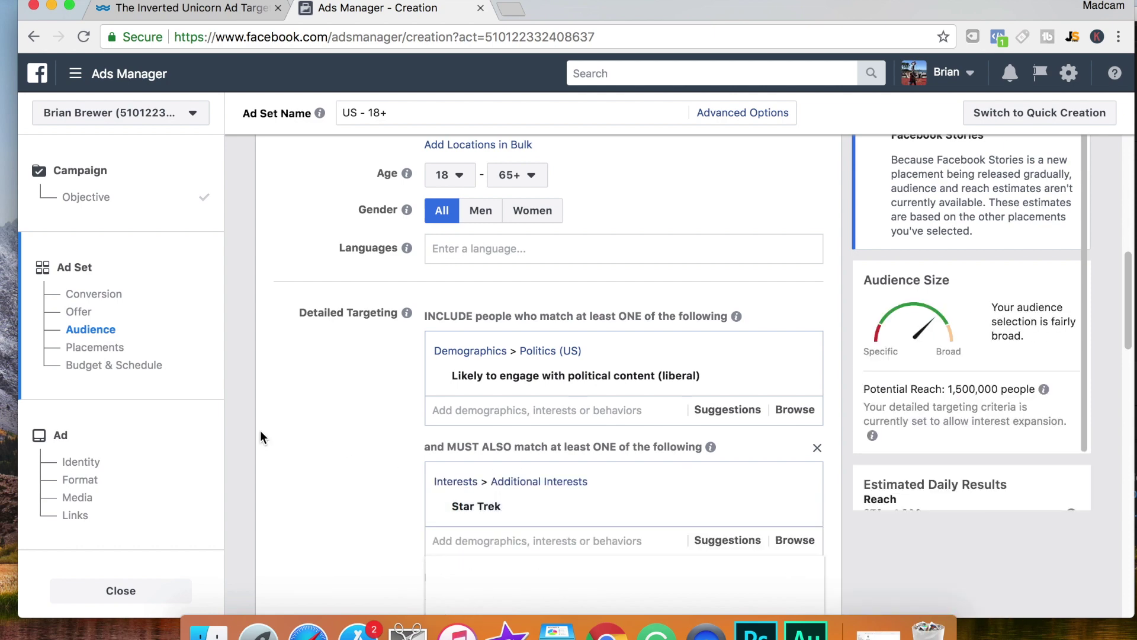
Step: Review the ad set's location and age settings, its two detailed targeting conditions and the estimated daily results
left_click_drag(1127, 323, 1084, 388)
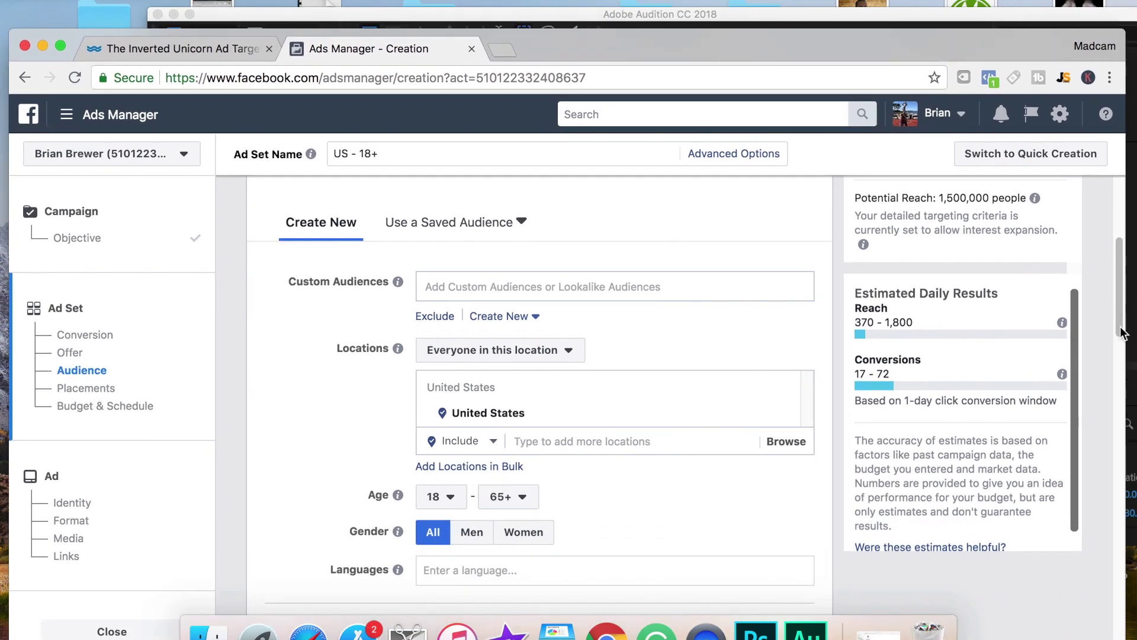
left_click_drag(1120, 325, 1099, 374)
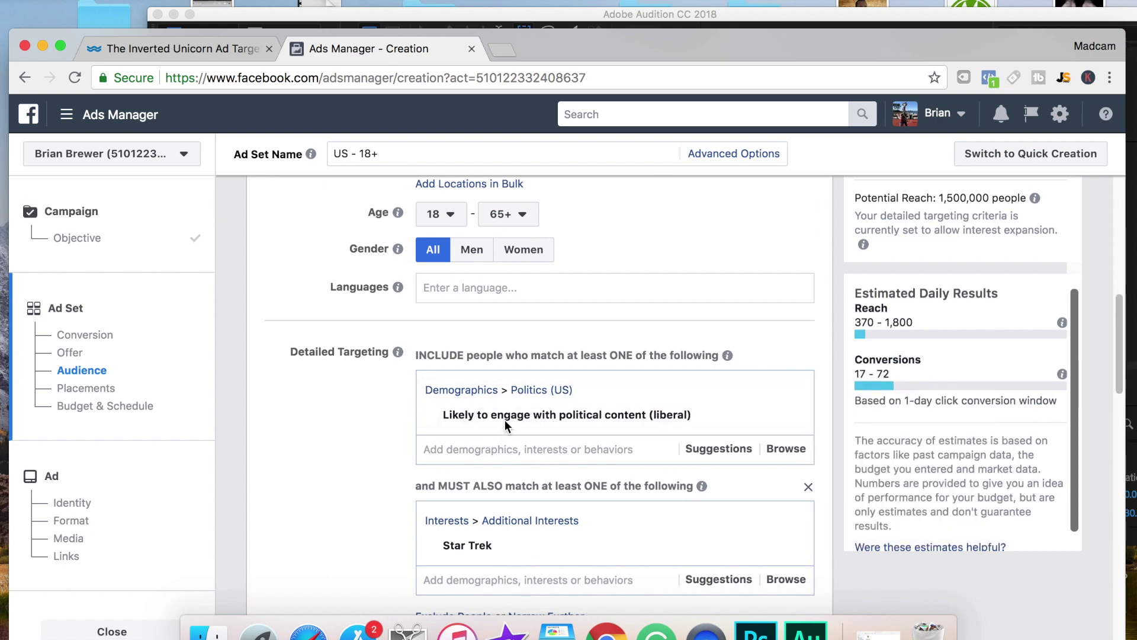
mouse_move(554, 422)
mouse_move(426, 530)
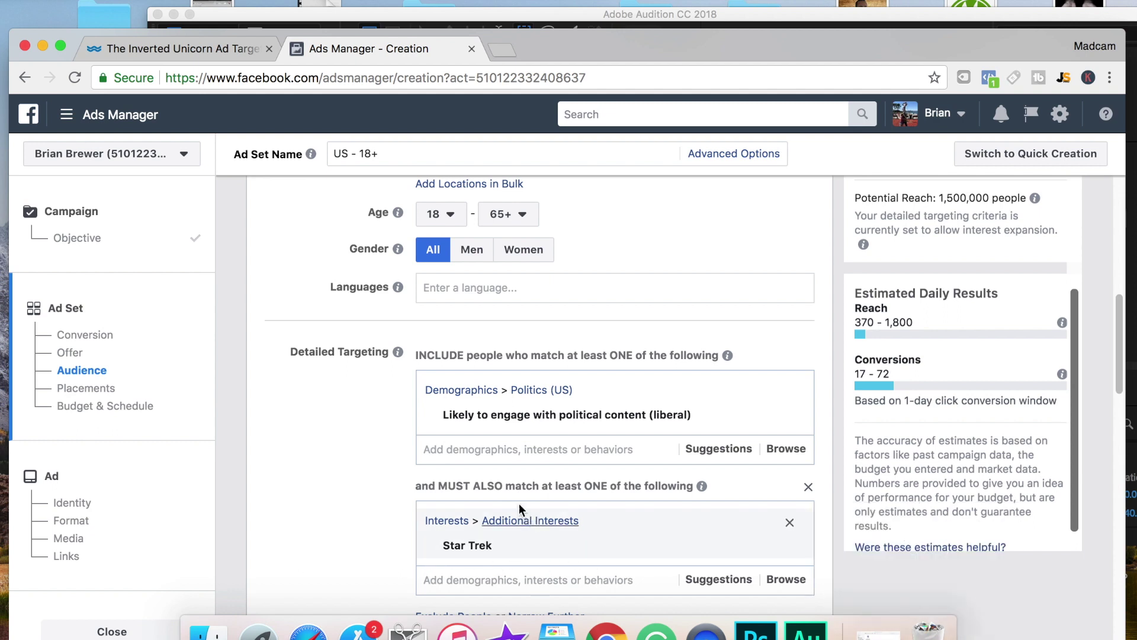
scroll(536, 520, "down", 1)
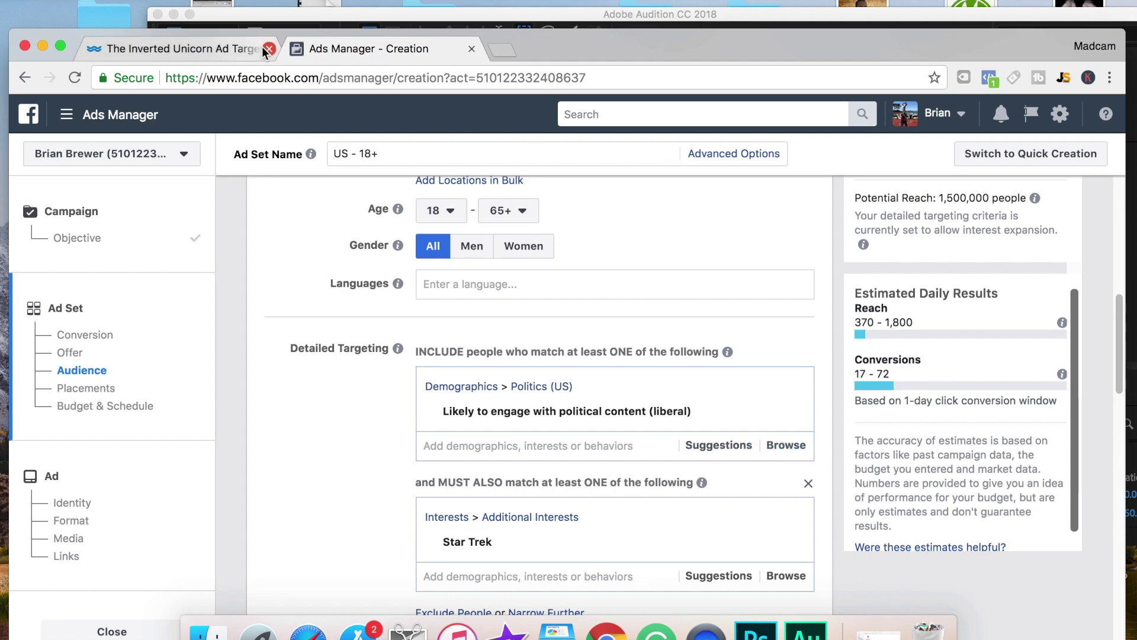
Step: Switch to the WordStream inverted unicorn article and read its example Facebook post about fake news, down to the engagement and budget details
left_click(145, 49)
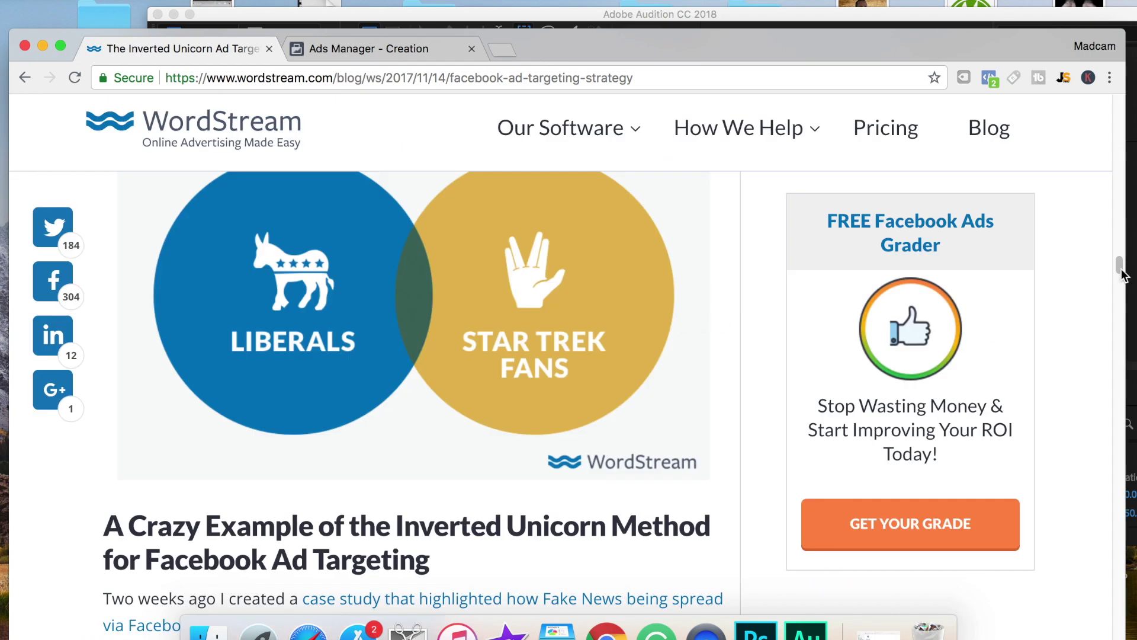
left_click_drag(1119, 272, 1121, 296)
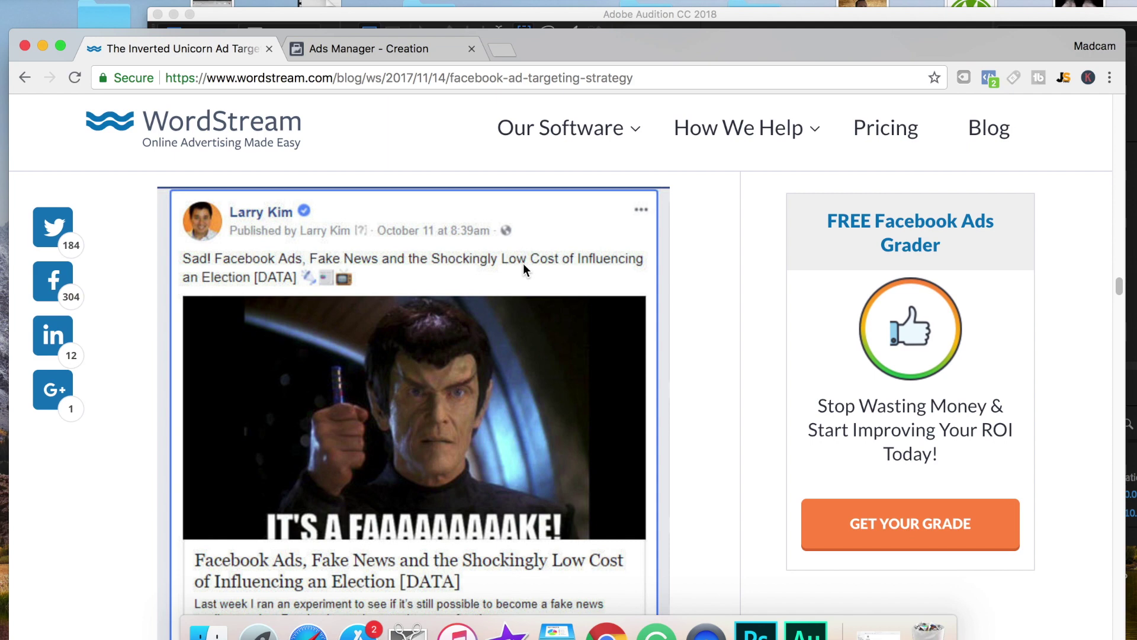
left_click(1120, 287)
left_click_drag(1121, 289, 1123, 291)
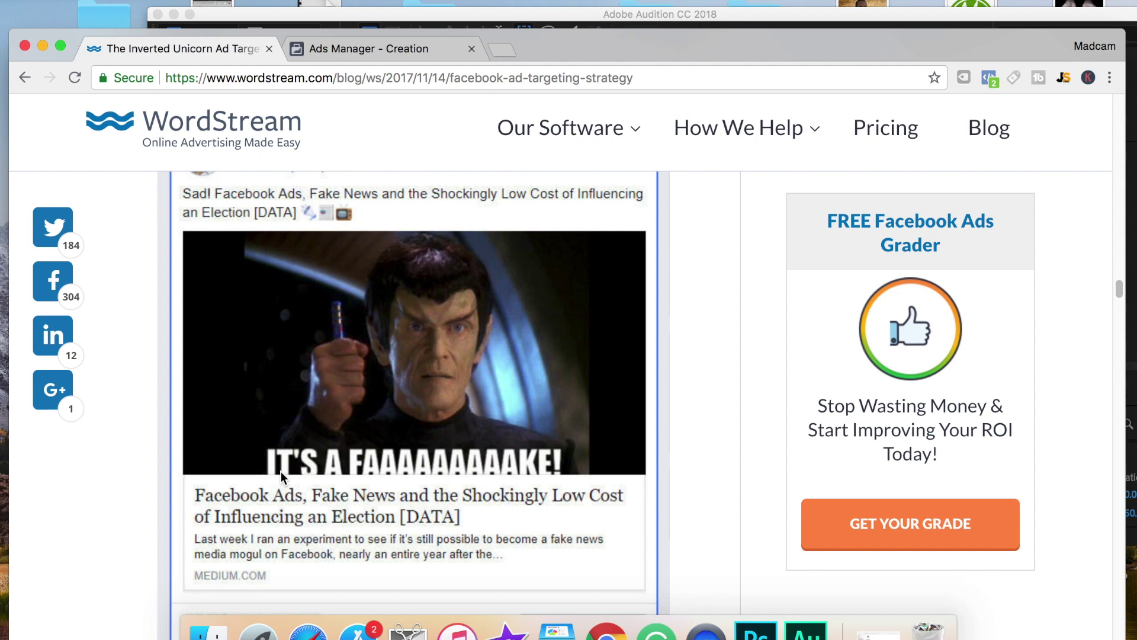
mouse_move(1119, 290)
left_mouse_down()
mouse_move(1117, 386)
mouse_move(1120, 308)
left_mouse_up()
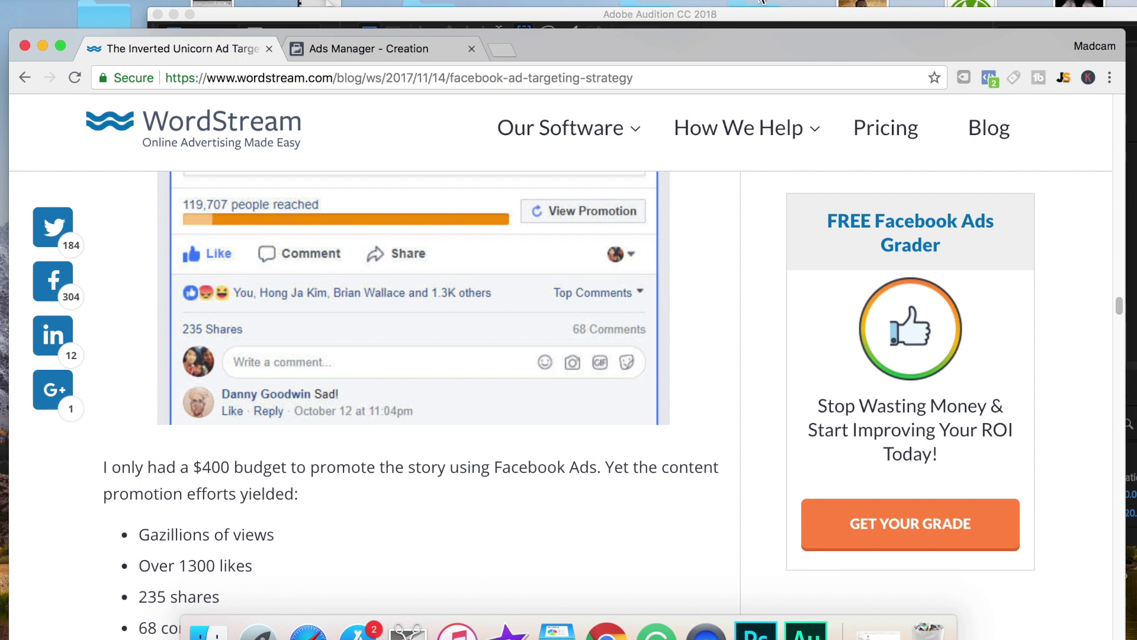
Step: Compare the campaign's targeting in Ads Manager with the WordStream article, rereading the example post's Star Trek image and its promotion results
left_click(435, 49)
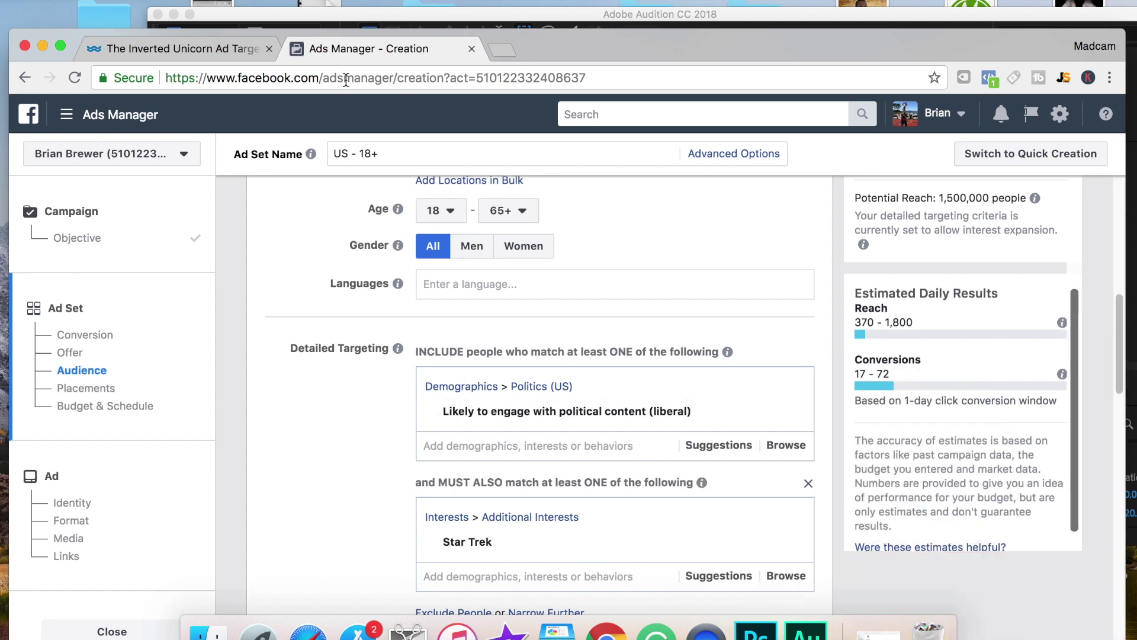
left_click(146, 54)
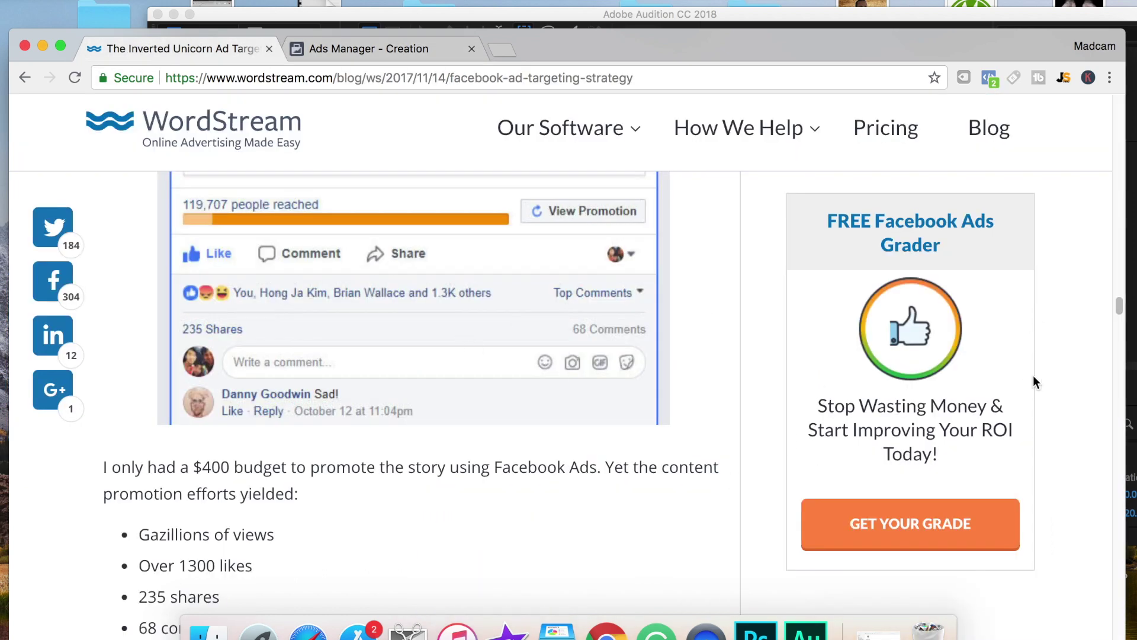
left_click(1120, 308)
left_click_drag(1119, 308, 1112, 289)
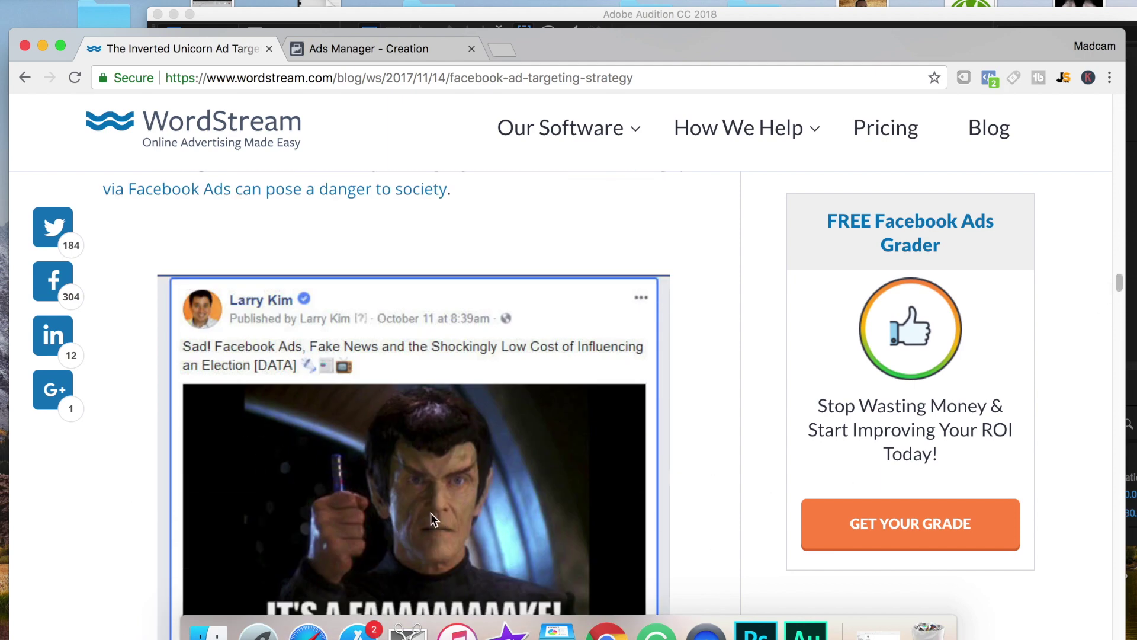
left_click_drag(1119, 278, 1119, 306)
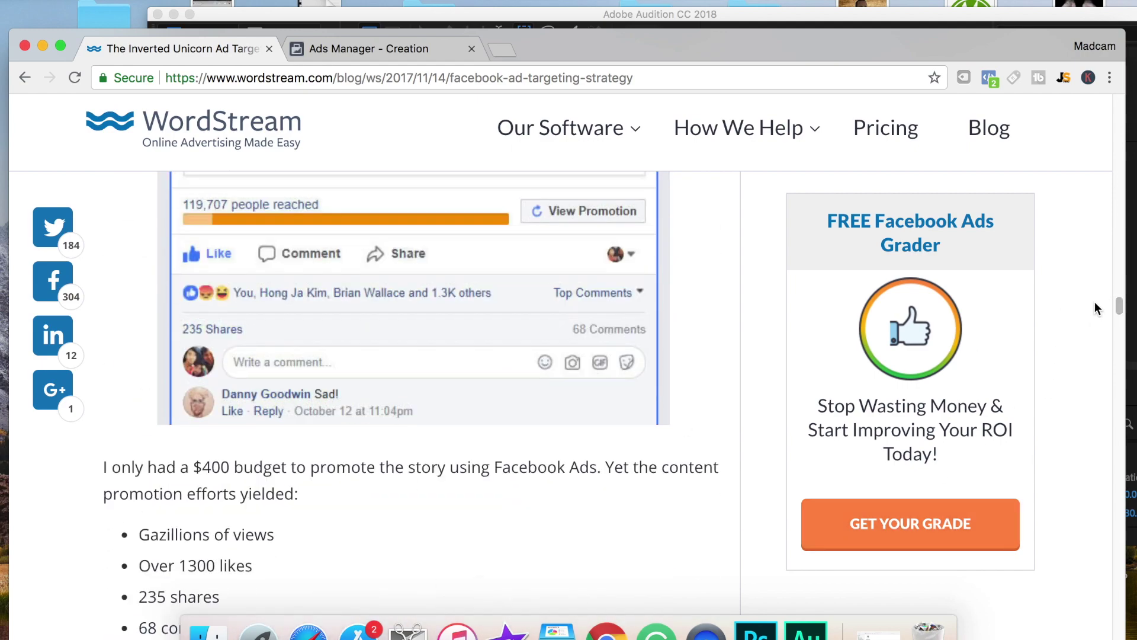
left_click_drag(1119, 314, 1119, 289)
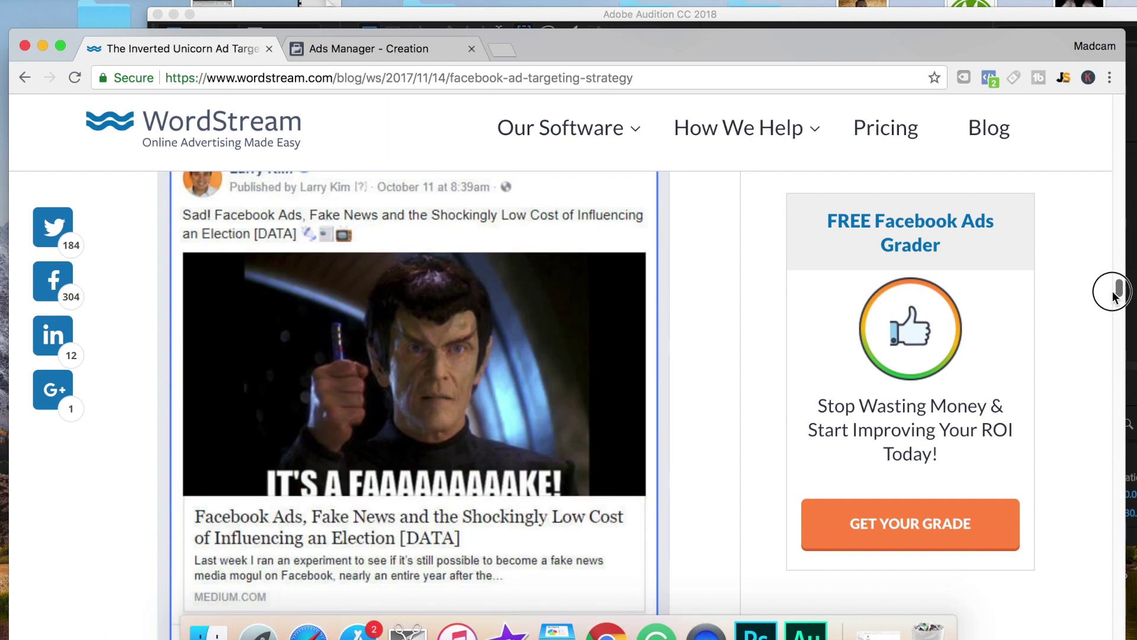